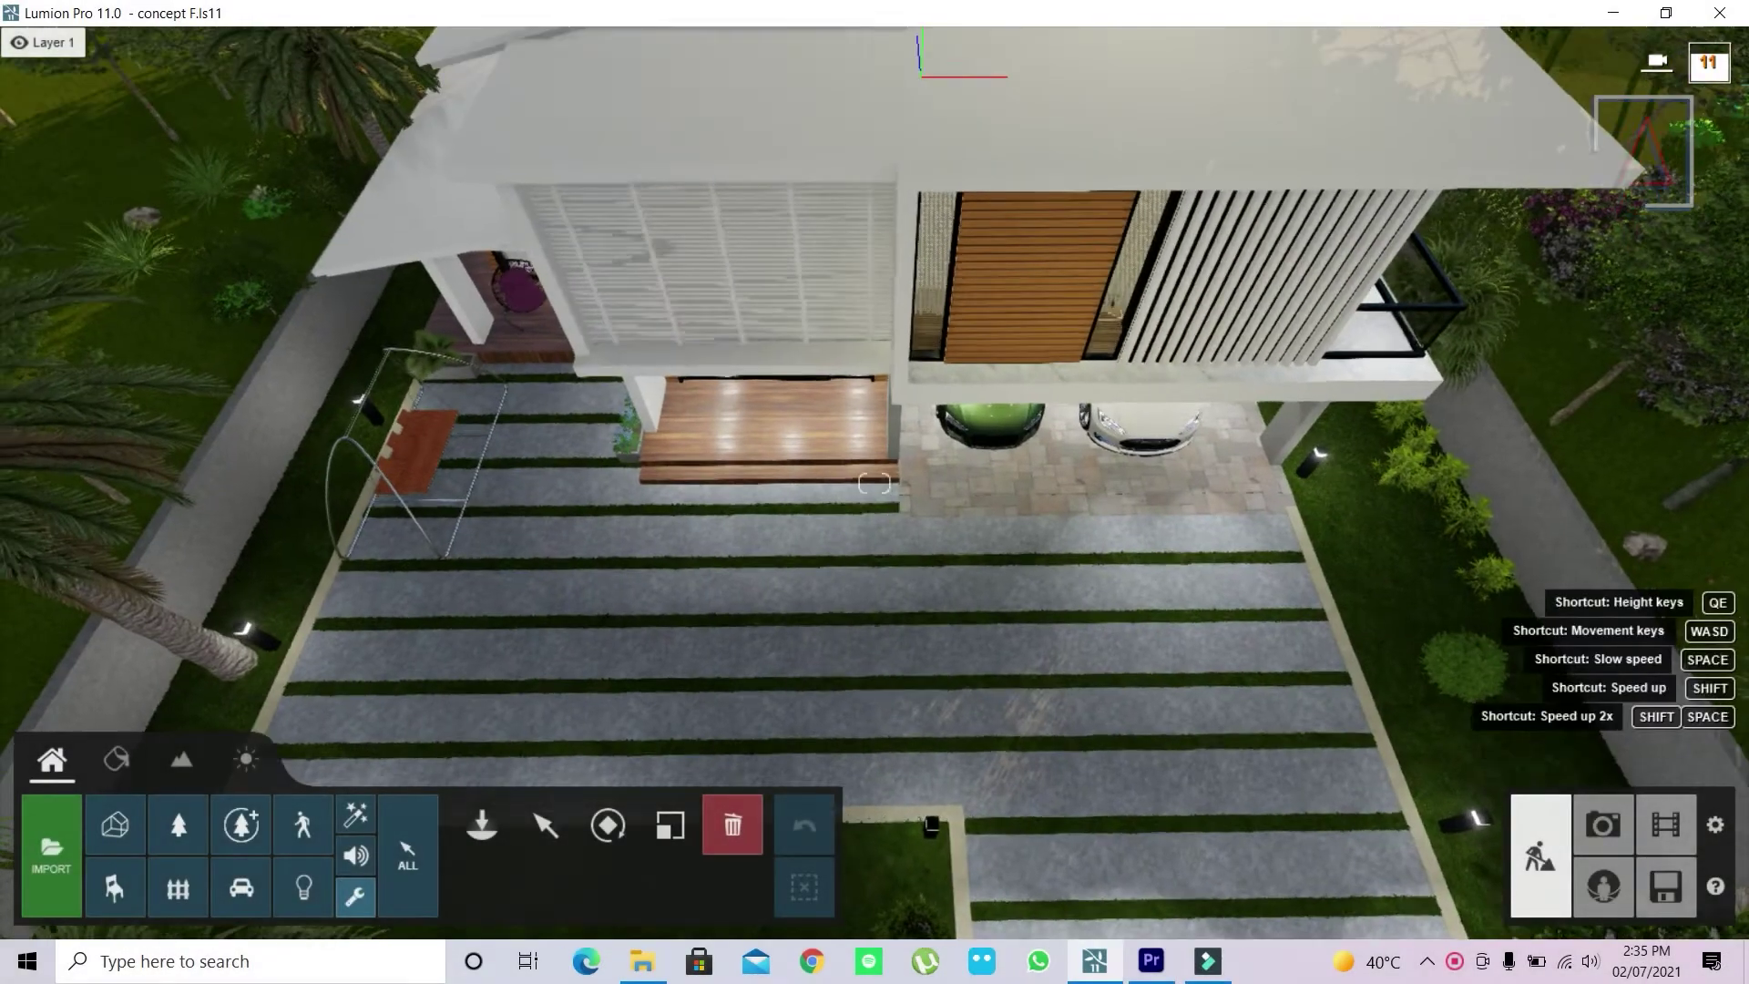
Fly the camera through the front doors into the living room, facing the dining area and TV wall.
{"action": "scroll", "coordinate": [875, 483], "scroll_direction": "up", "scroll_amount": 3}
{"action": "scroll", "coordinate": [1002, 472], "scroll_direction": "up", "scroll_amount": 2}
{"action": "scroll", "coordinate": [938, 487], "scroll_direction": "up", "scroll_amount": 3}
{"action": "scroll", "coordinate": [920, 492], "scroll_direction": "up", "scroll_amount": 3}
{"action": "scroll", "coordinate": [874, 510], "scroll_direction": "up", "scroll_amount": 3}
{"action": "scroll", "coordinate": [854, 521], "scroll_direction": "up", "scroll_amount": 3}
{"action": "scroll", "coordinate": [853, 524], "scroll_direction": "up", "scroll_amount": 3}
{"action": "right_click_drag", "start_coordinate": [853, 530], "coordinate": [875, 511]}
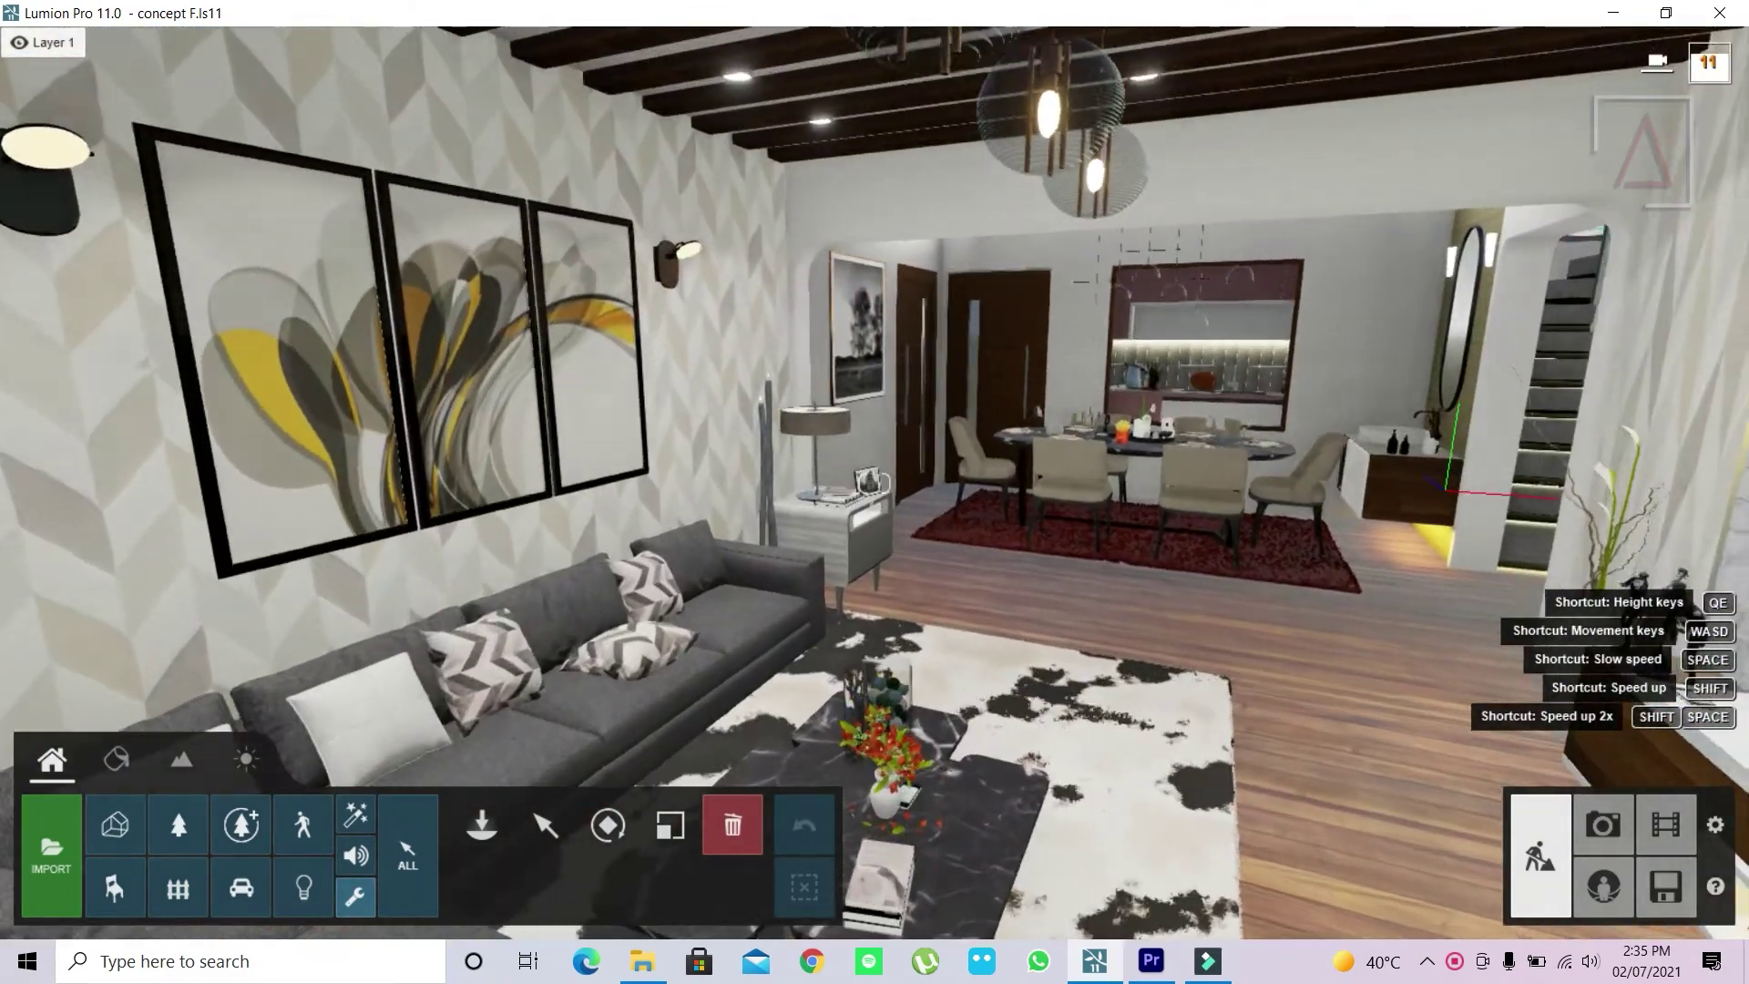
{"action": "right_click_drag", "start_coordinate": [874, 510], "coordinate": [851, 523]}
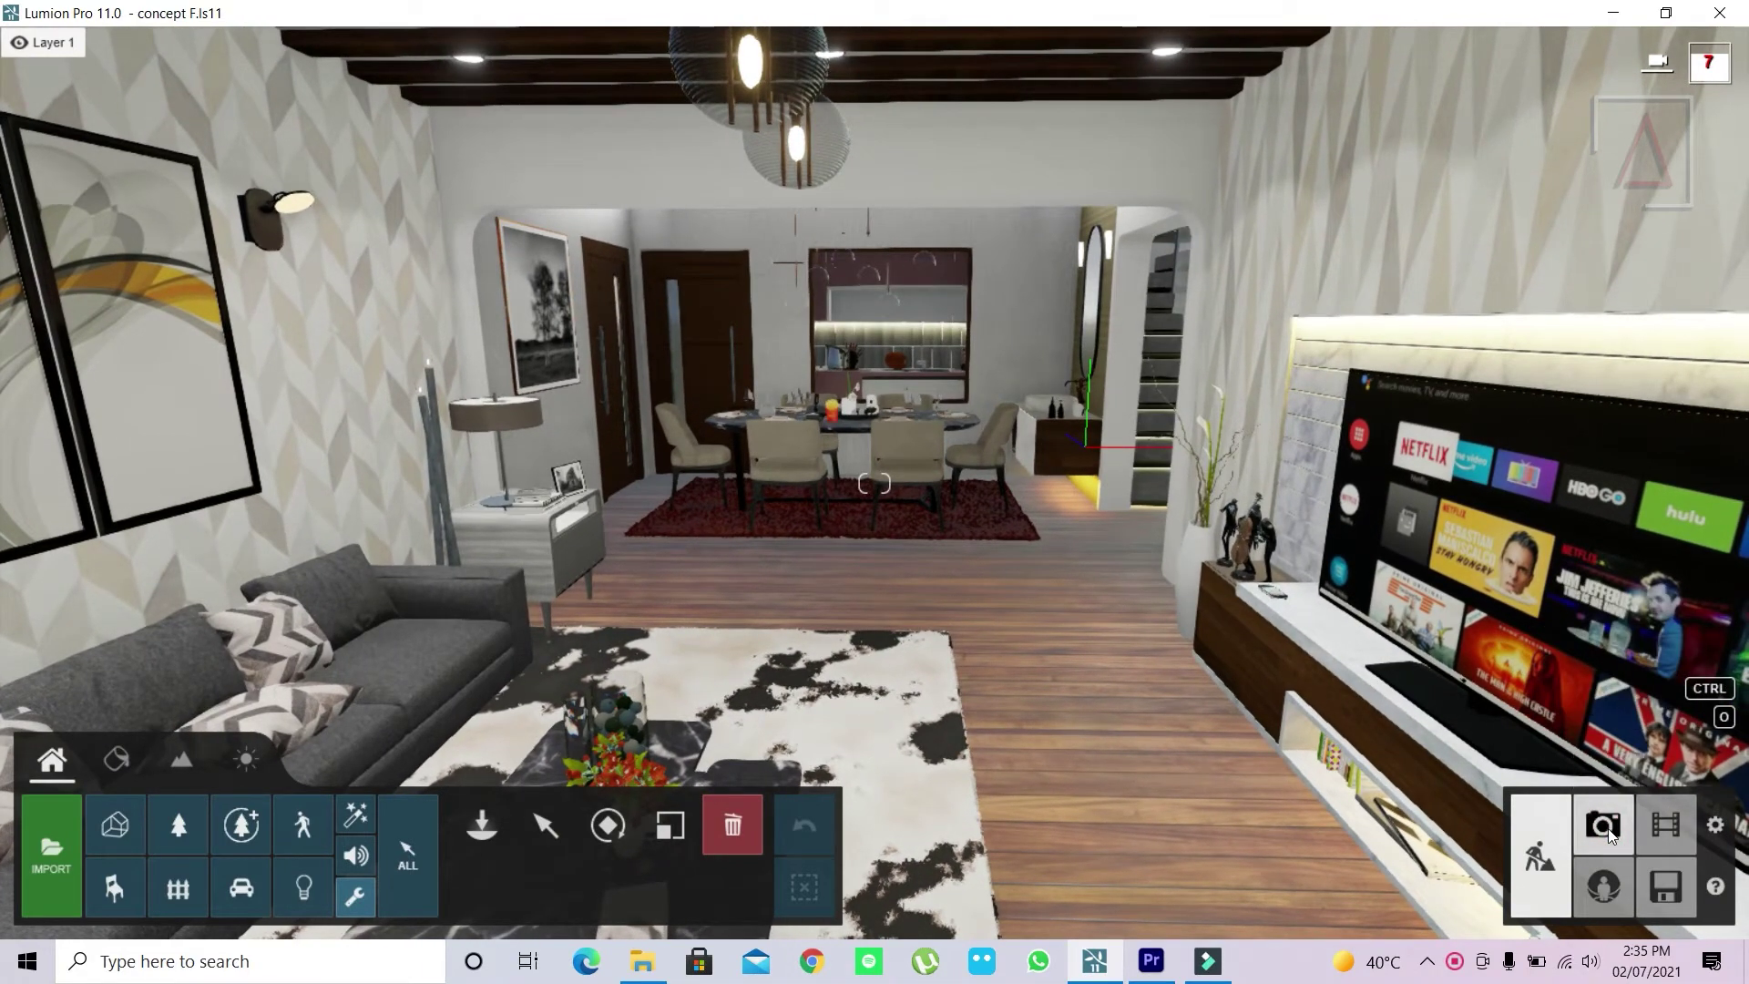
Store the living-room view as photo 21 and add an Orthographic View effect.
{"action": "left_click", "coordinate": [1609, 835]}
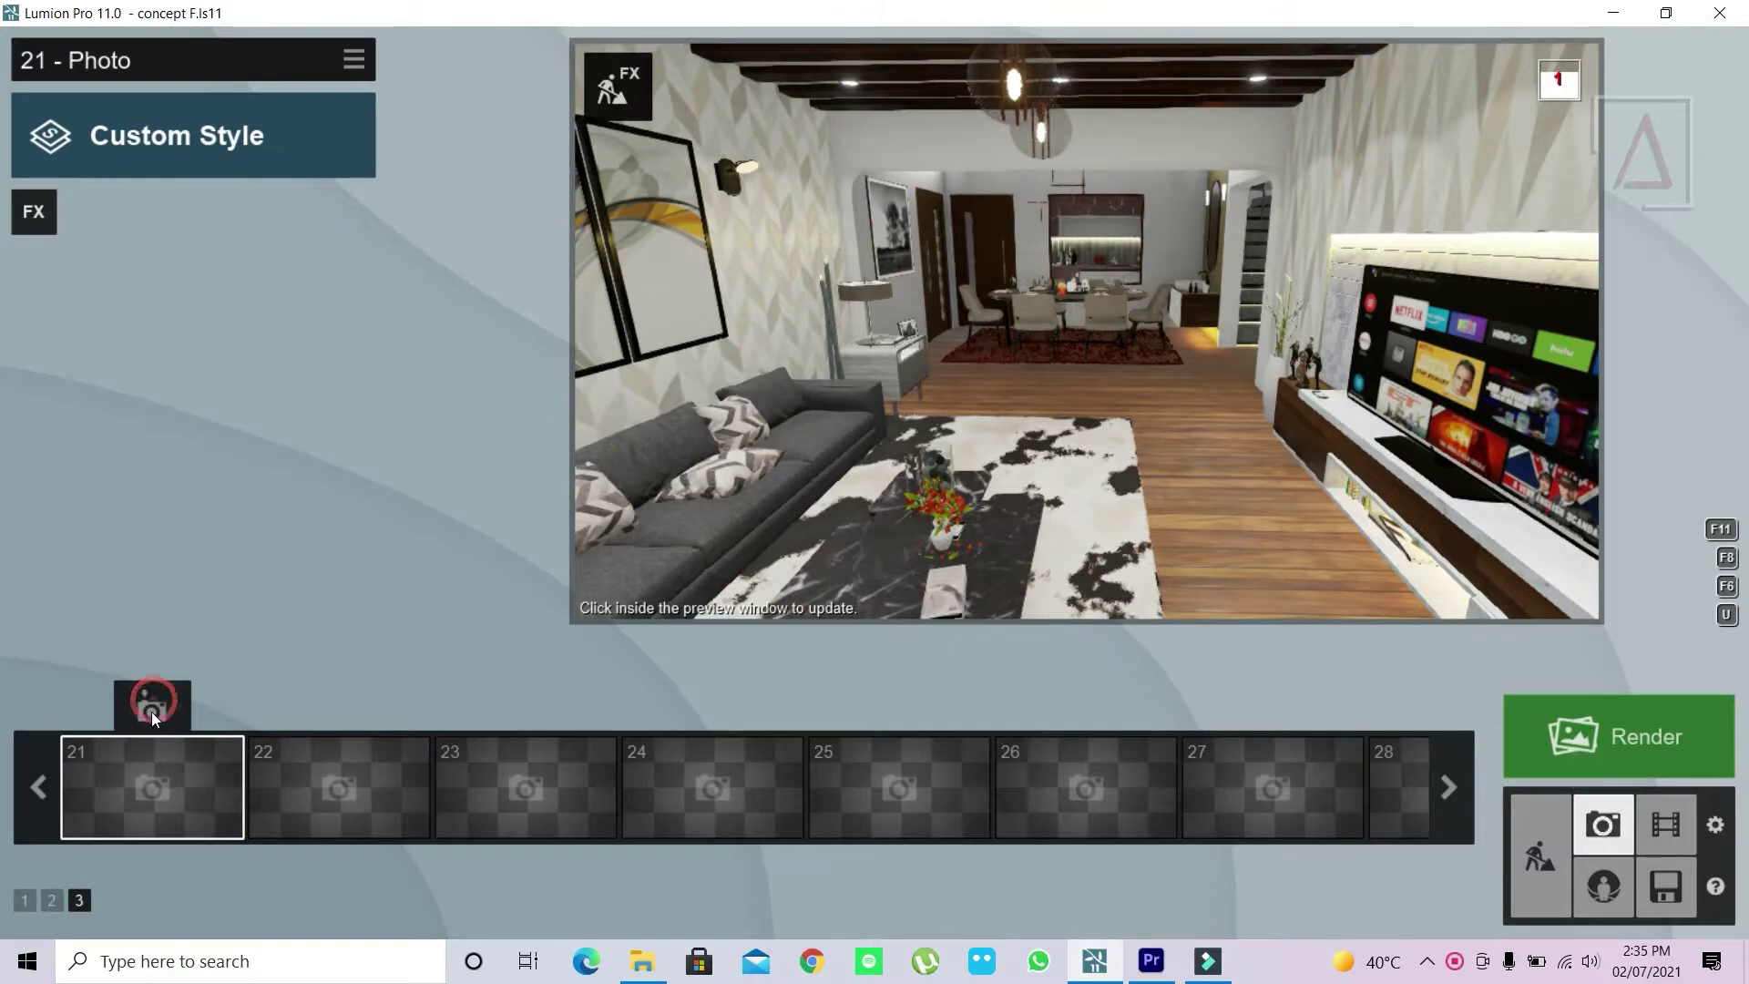
{"action": "left_click", "coordinate": [153, 707]}
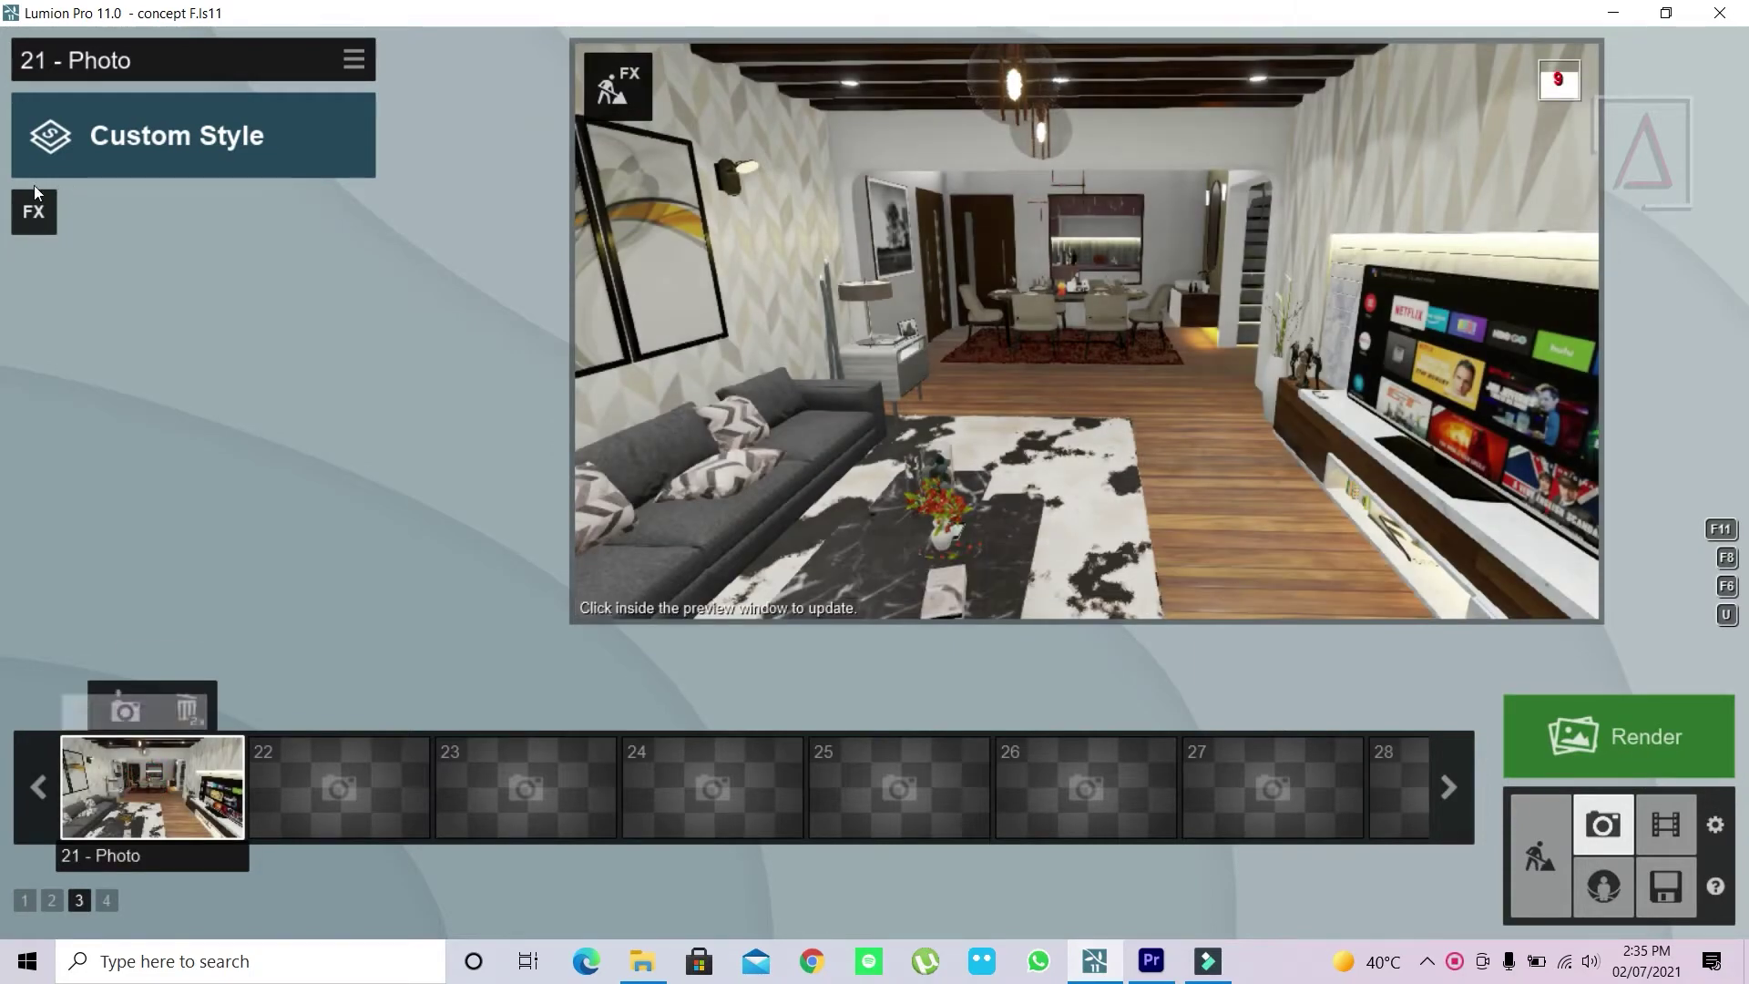
{"action": "left_click", "coordinate": [33, 211]}
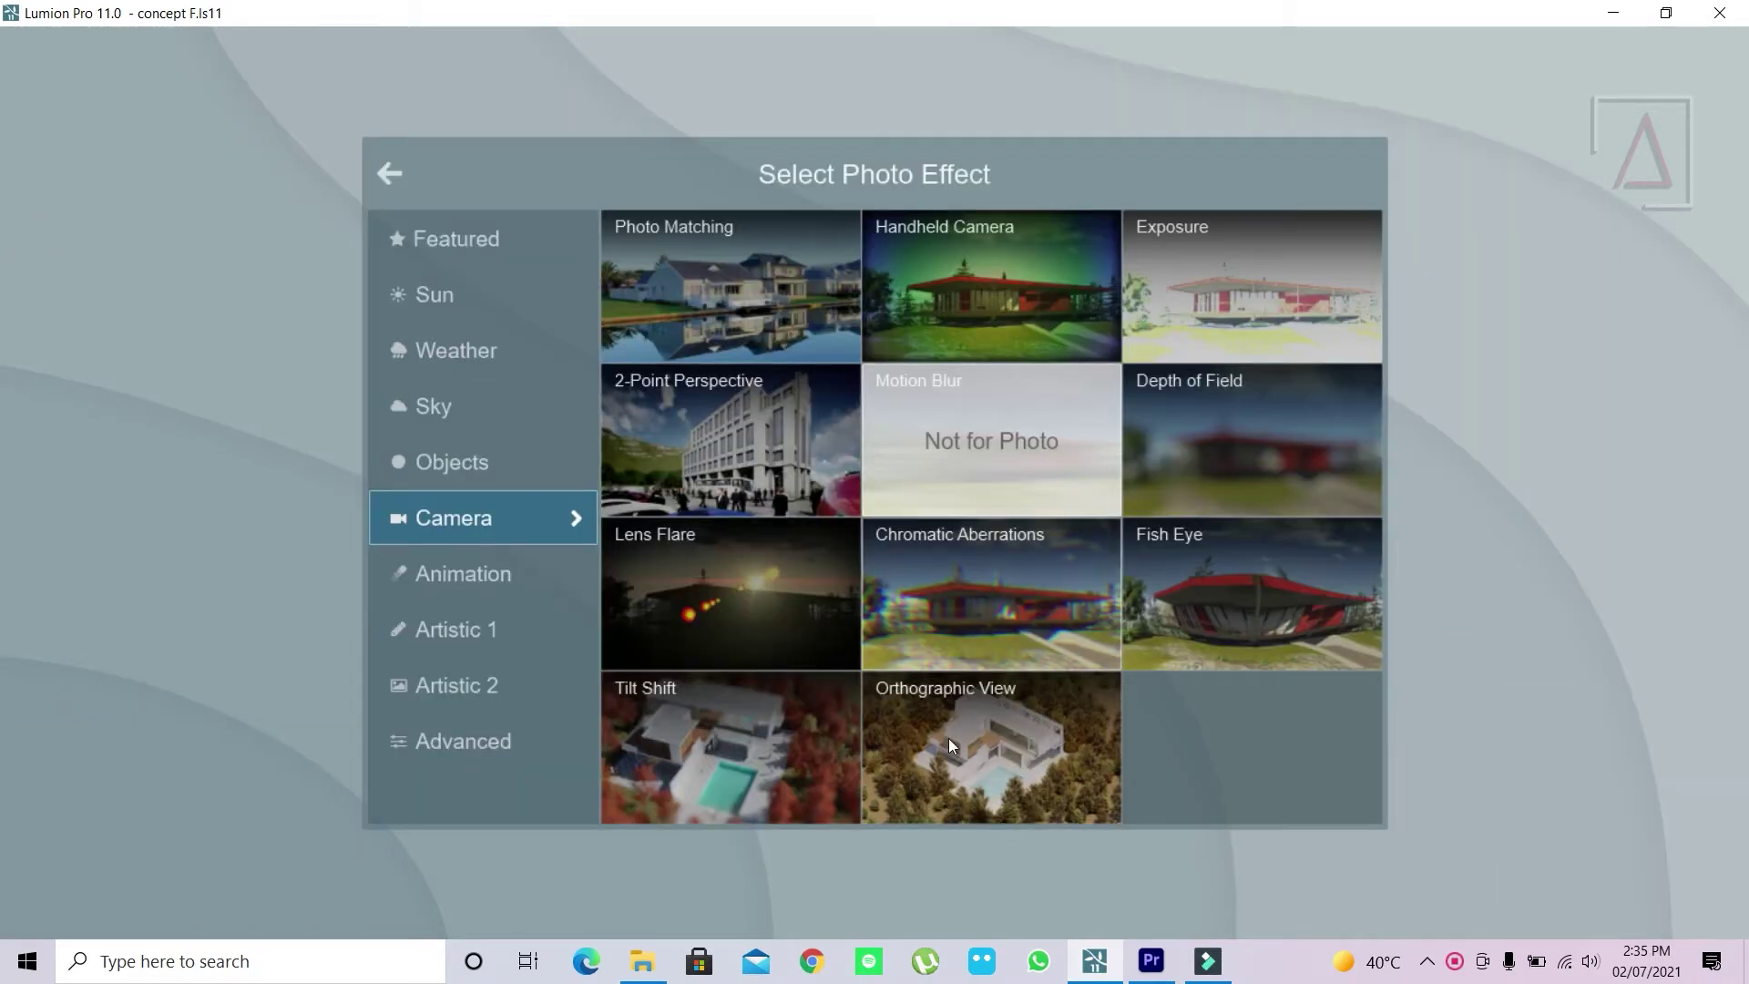
{"action": "left_click", "coordinate": [1013, 743]}
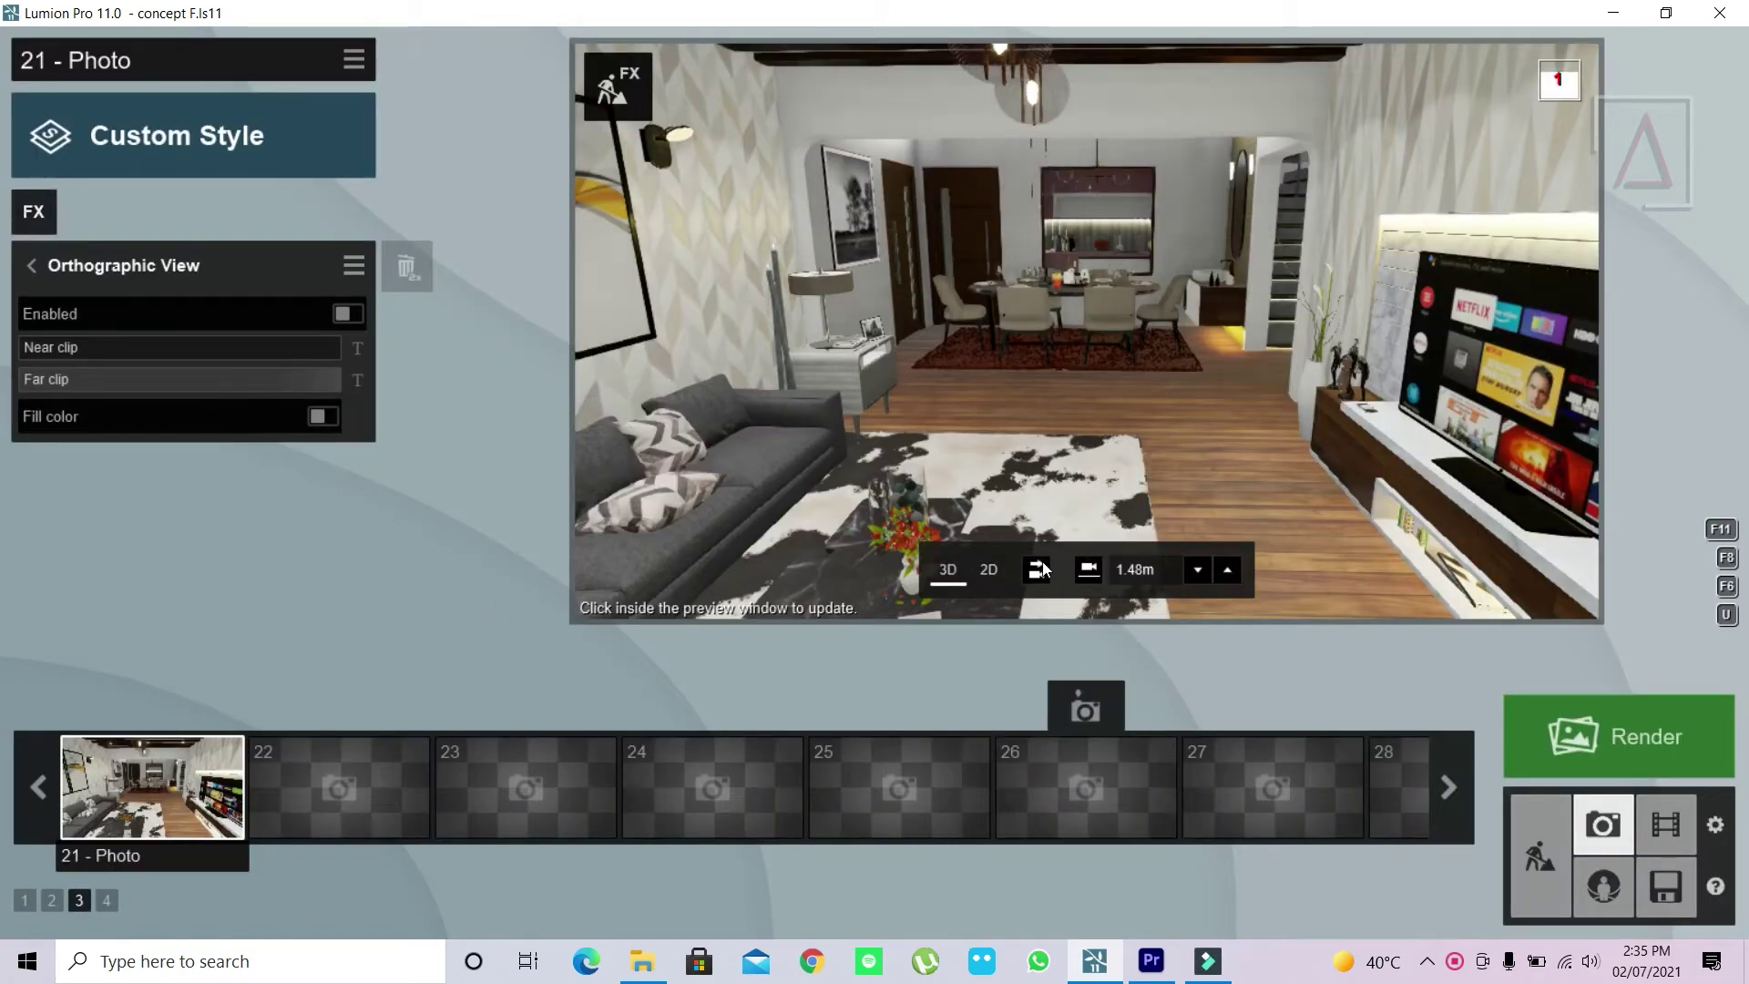
Enable the 2D orthographic view with heading -45° and pitch raised to look down on the house.
{"action": "left_click", "coordinate": [992, 570]}
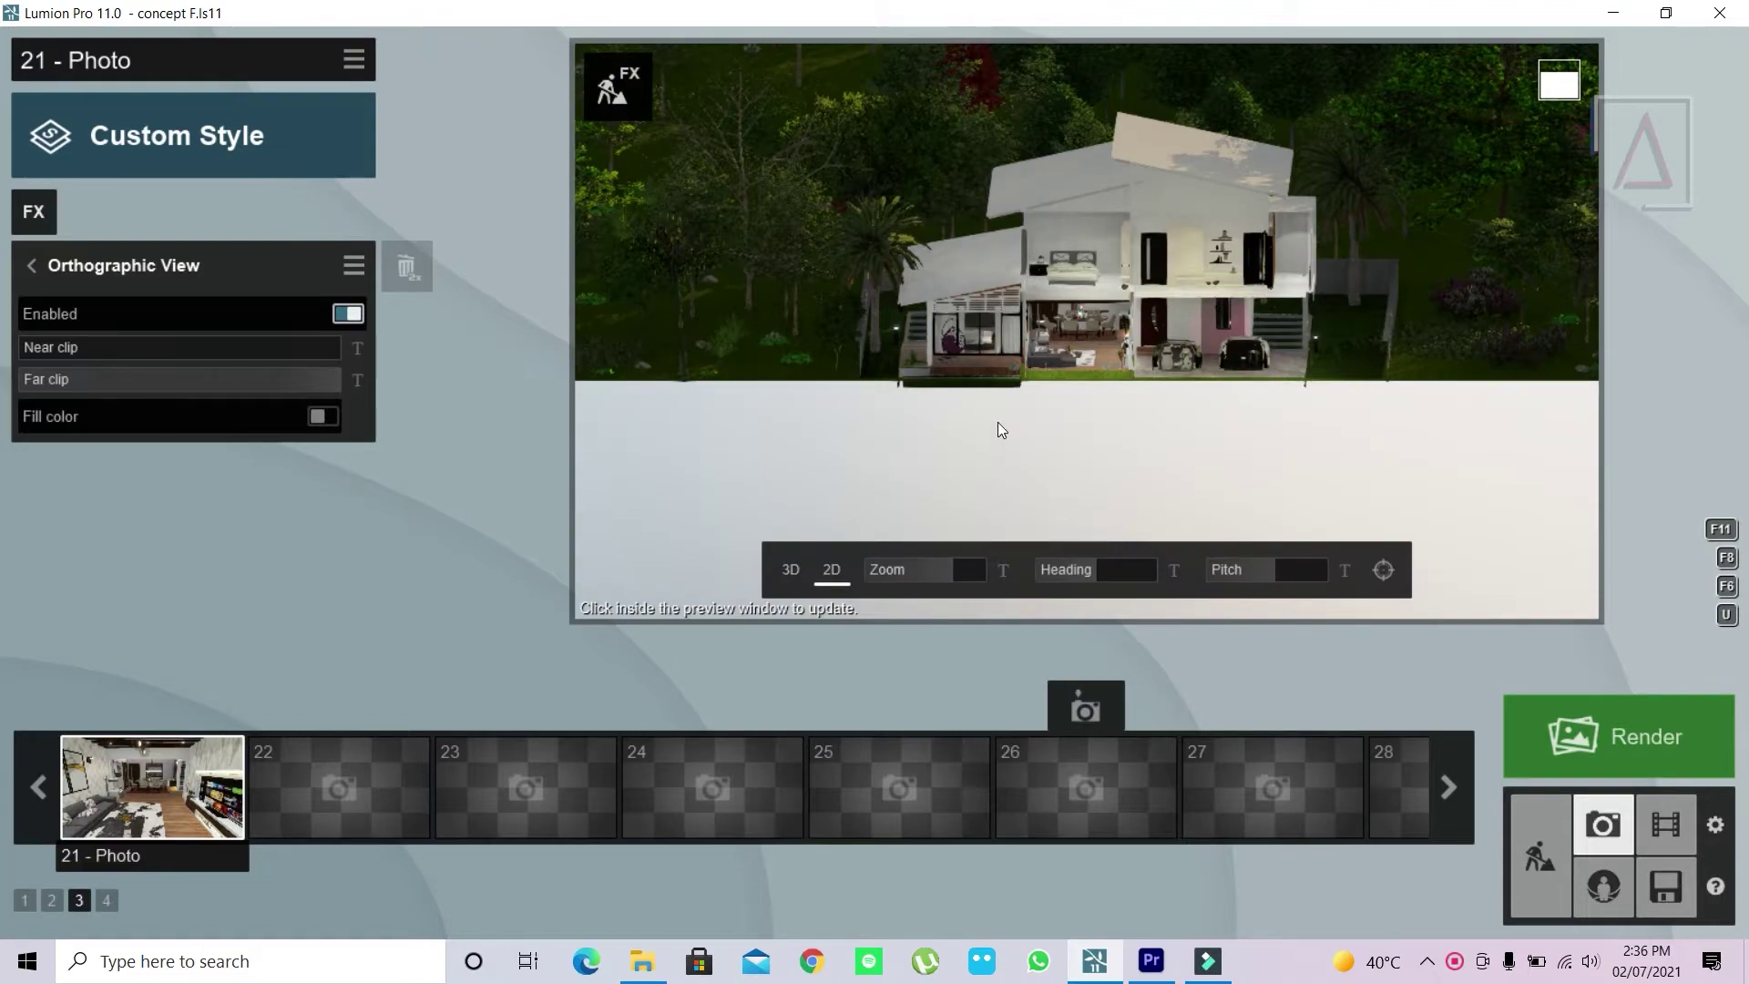
{"action": "left_click_drag", "start_coordinate": [1086, 572], "coordinate": [1092, 570]}
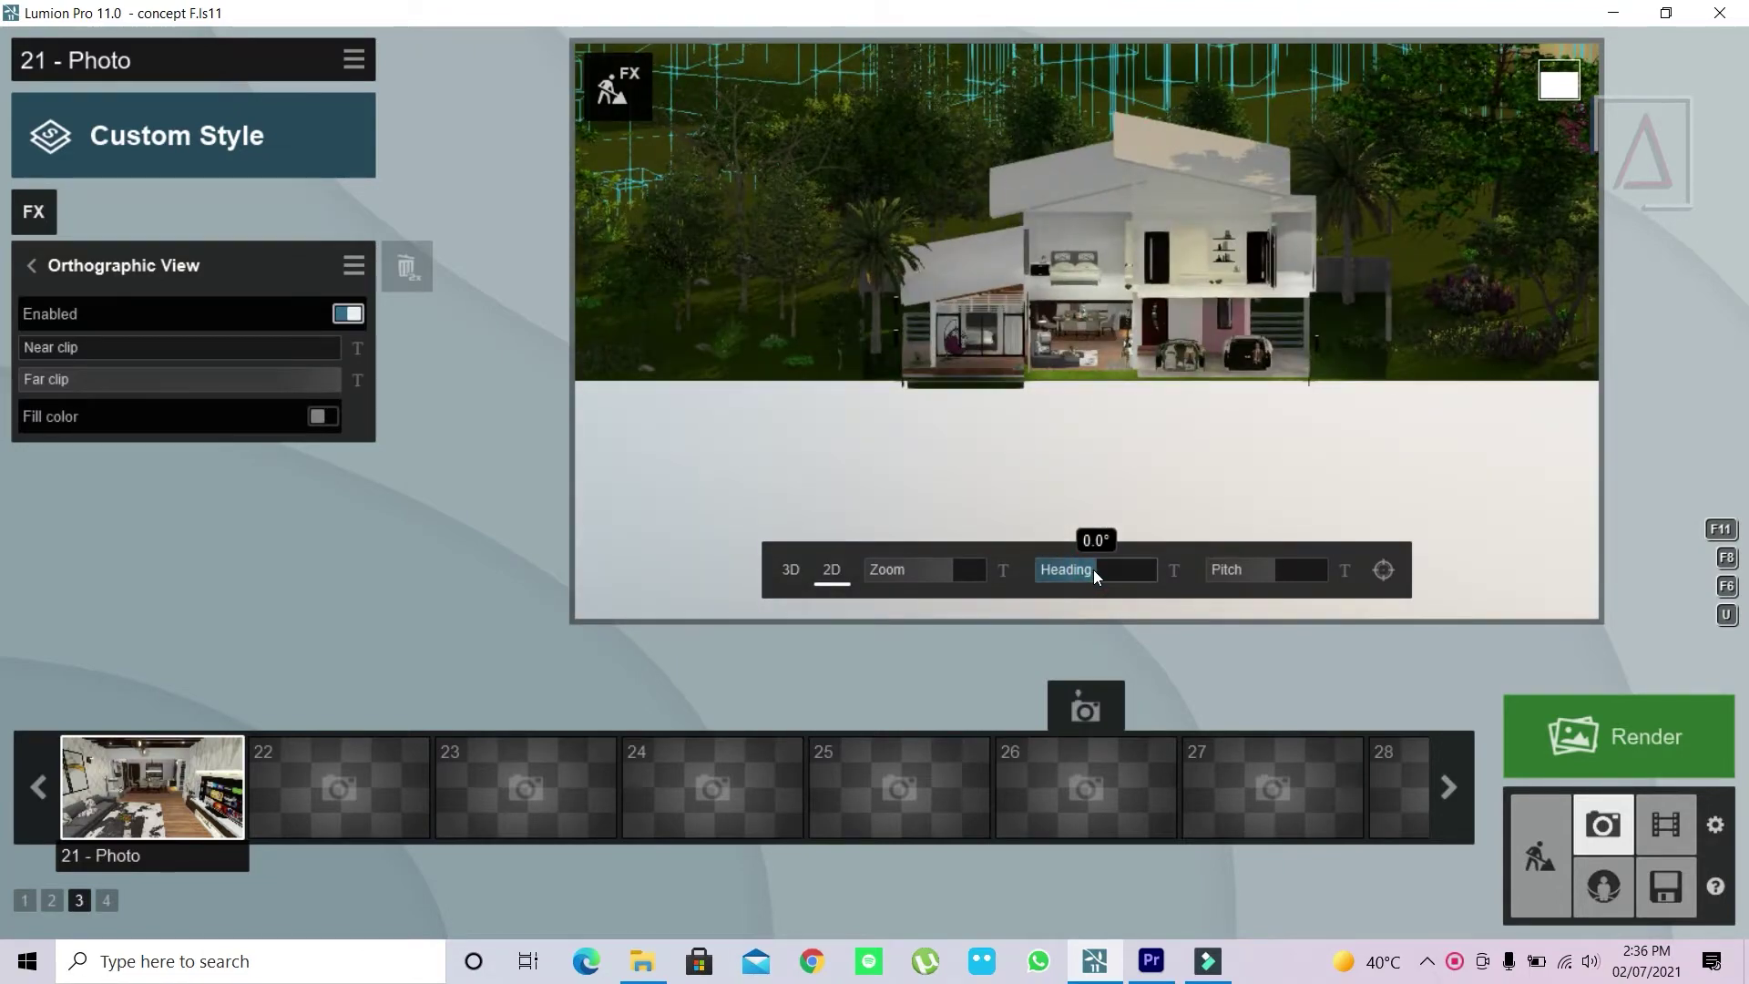
{"action": "left_click", "coordinate": [1266, 570]}
{"action": "left_click_drag", "start_coordinate": [1267, 570], "coordinate": [1336, 572]}
{"action": "left_click", "coordinate": [947, 569]}
Zoom the orthographic view in until the house floor plan fills the preview, then refresh it.
{"action": "mouse_move", "coordinate": [947, 569]}
{"action": "left_mouse_down"}
{"action": "mouse_move", "coordinate": [991, 578]}
{"action": "mouse_move", "coordinate": [958, 582]}
{"action": "left_mouse_up"}
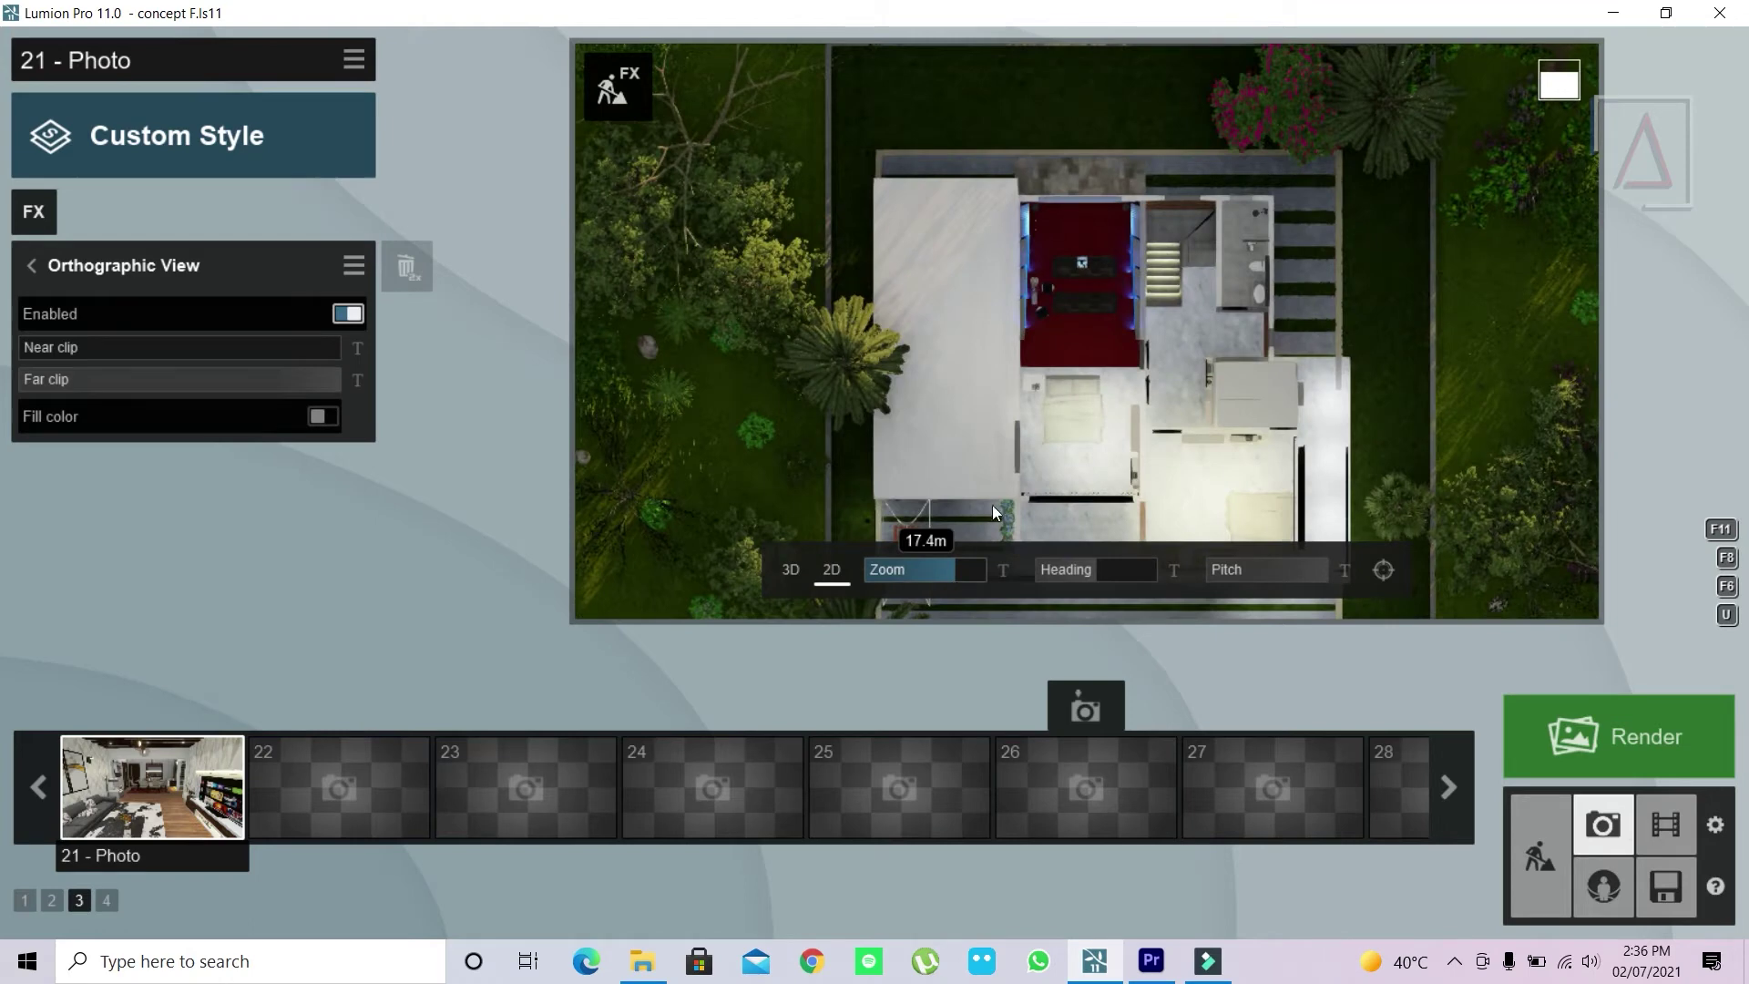
{"action": "left_click", "coordinate": [1090, 419]}
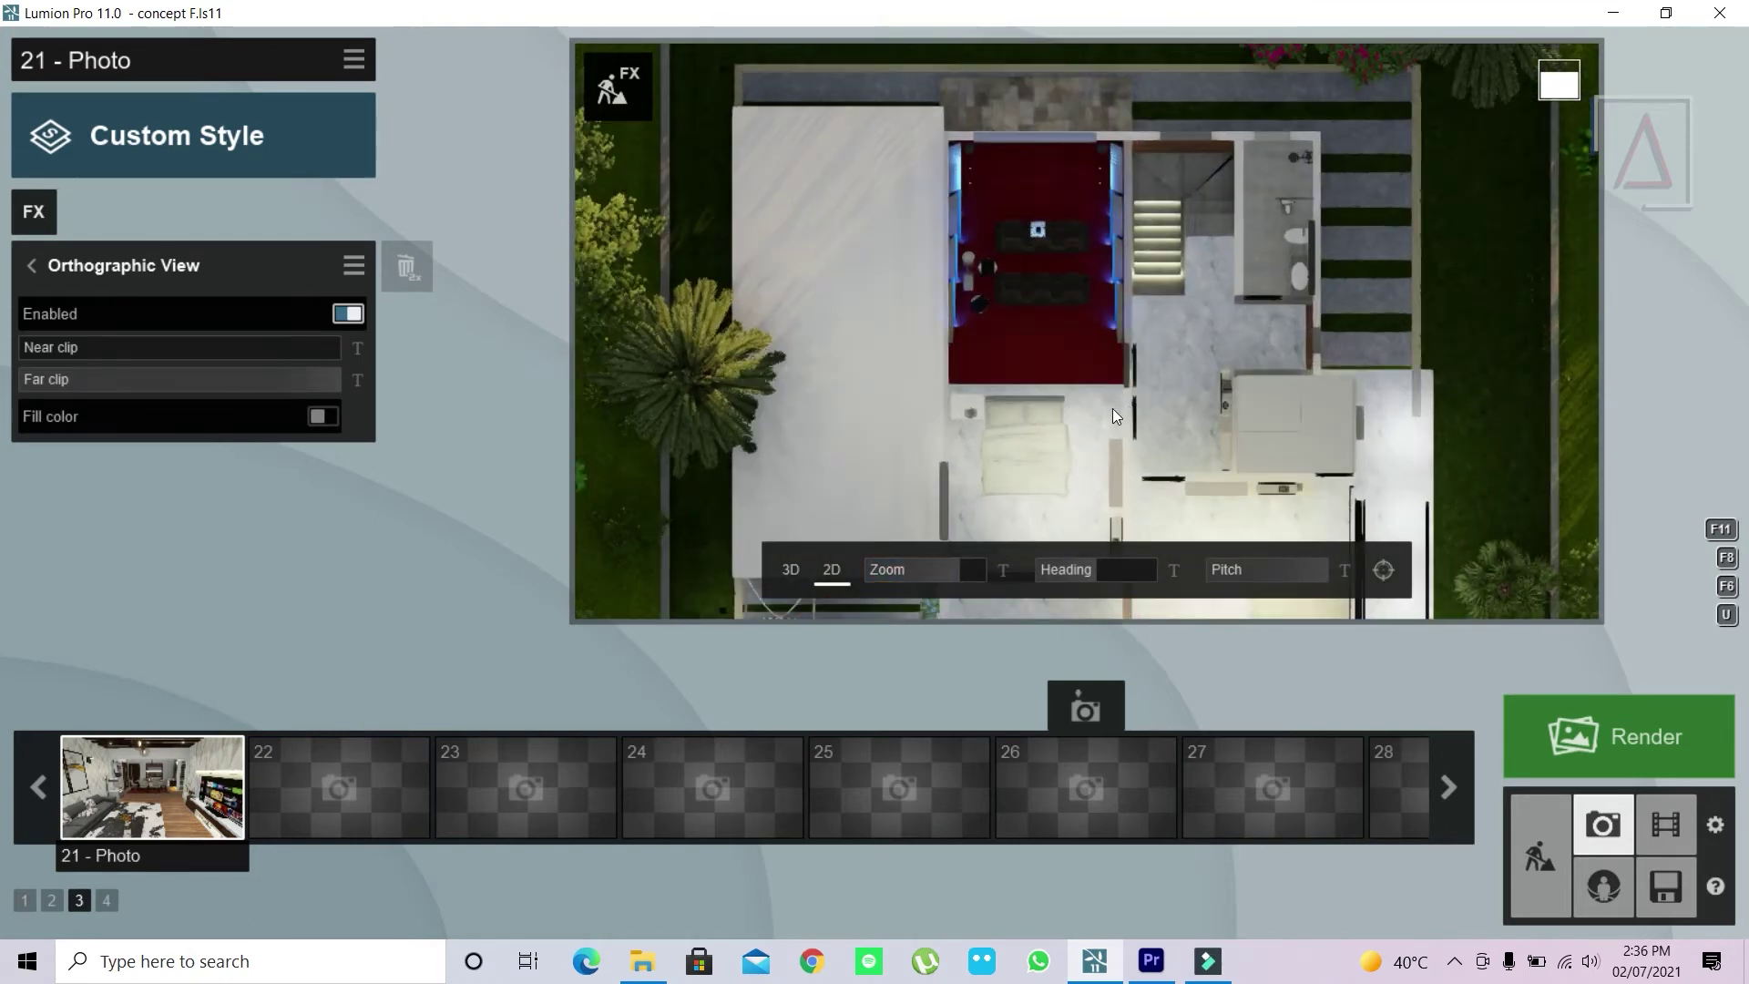
Move the camera over the ground floor in Build mode and return to Photo mode.
{"action": "left_click", "coordinate": [1558, 820]}
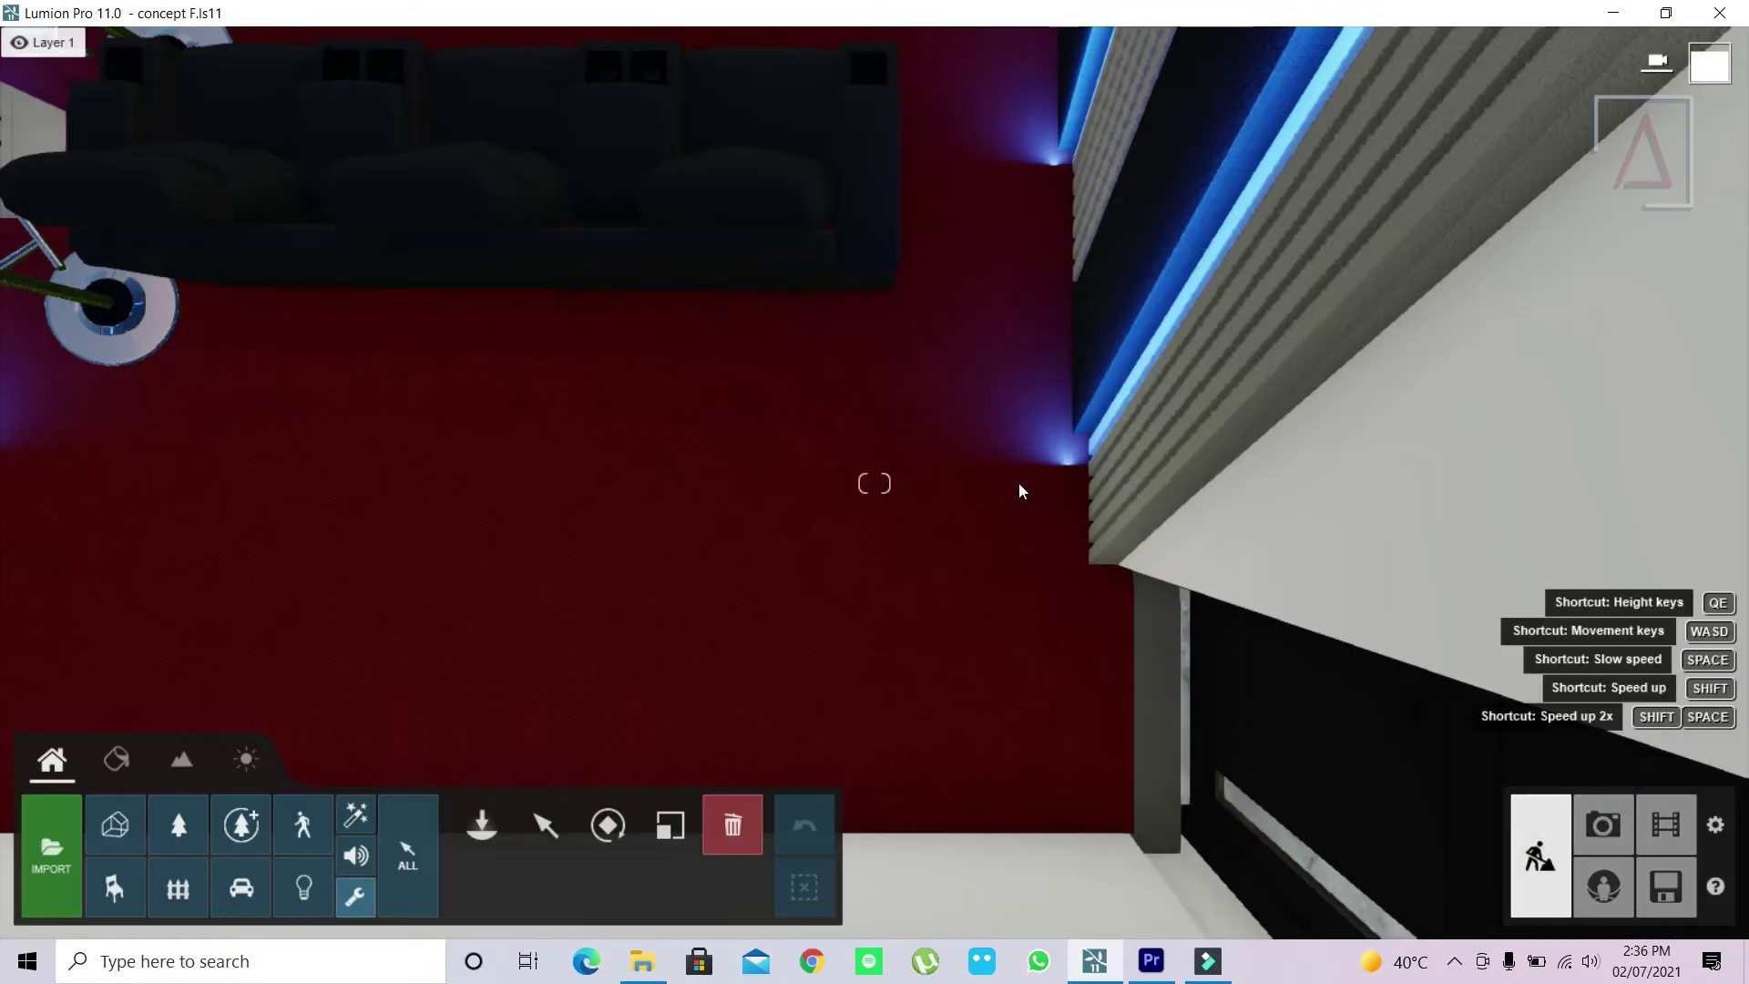
{"action": "scroll", "coordinate": [880, 503], "scroll_direction": "down", "scroll_amount": 5}
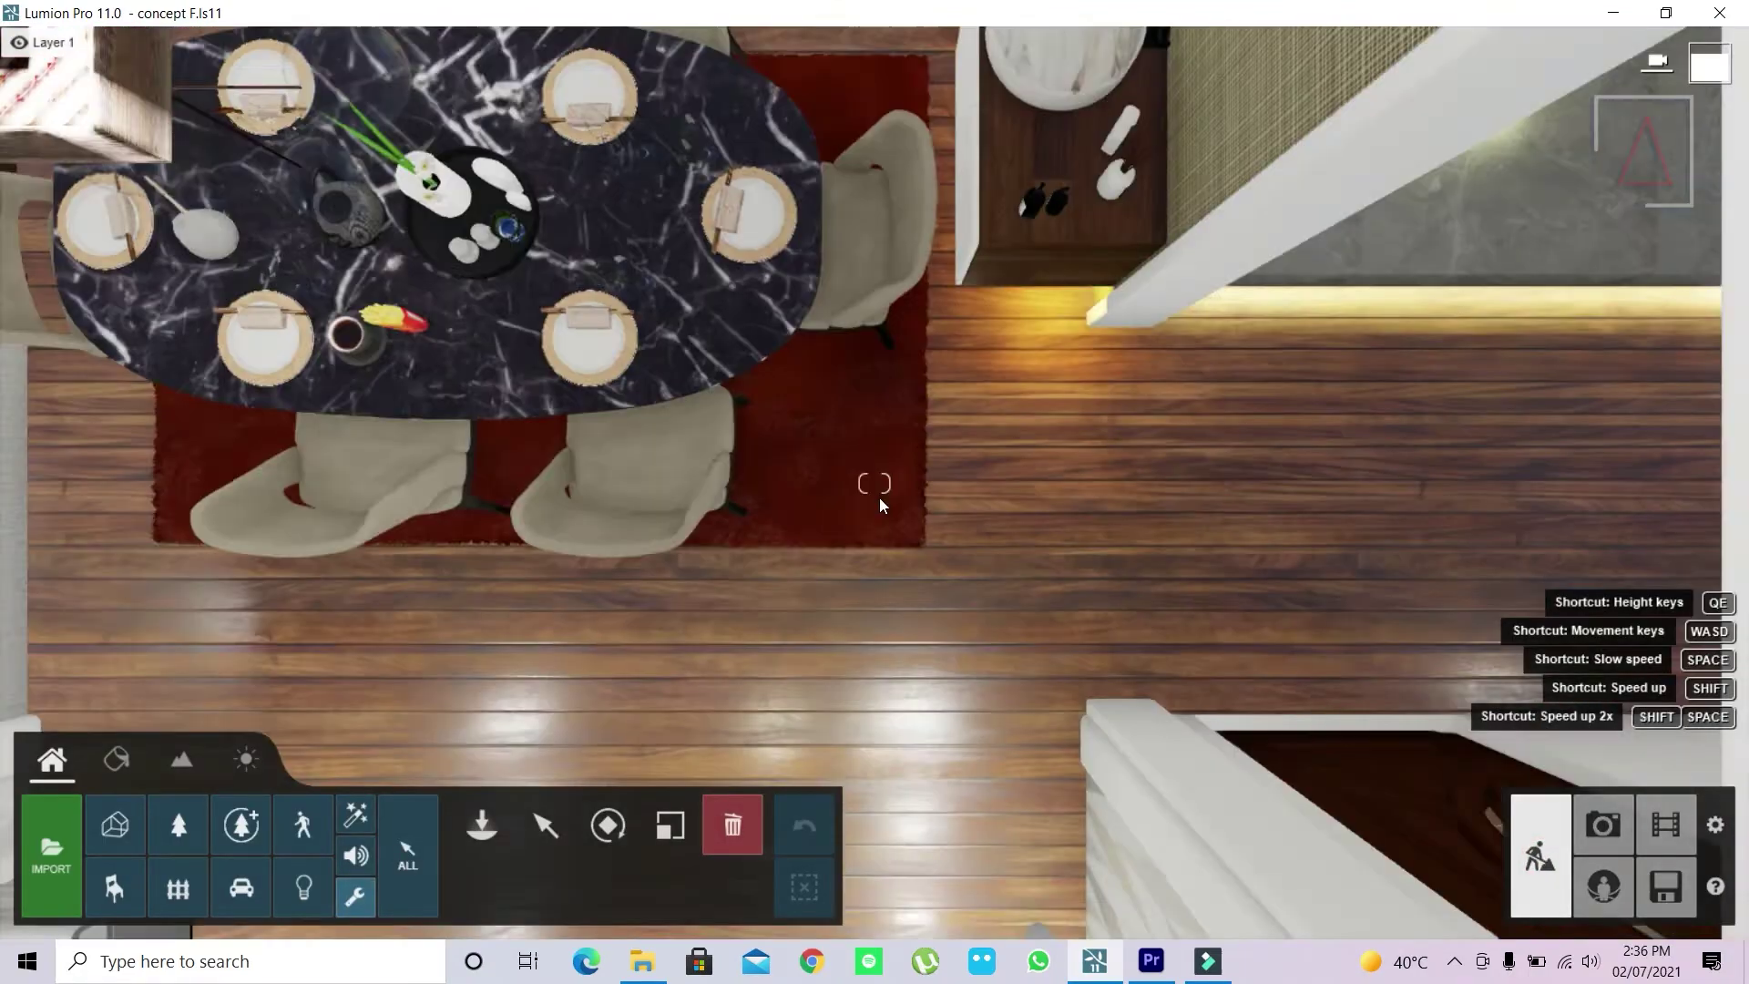
{"action": "scroll", "coordinate": [878, 497], "scroll_direction": "up", "scroll_amount": 3}
{"action": "left_click", "coordinate": [1602, 826]}
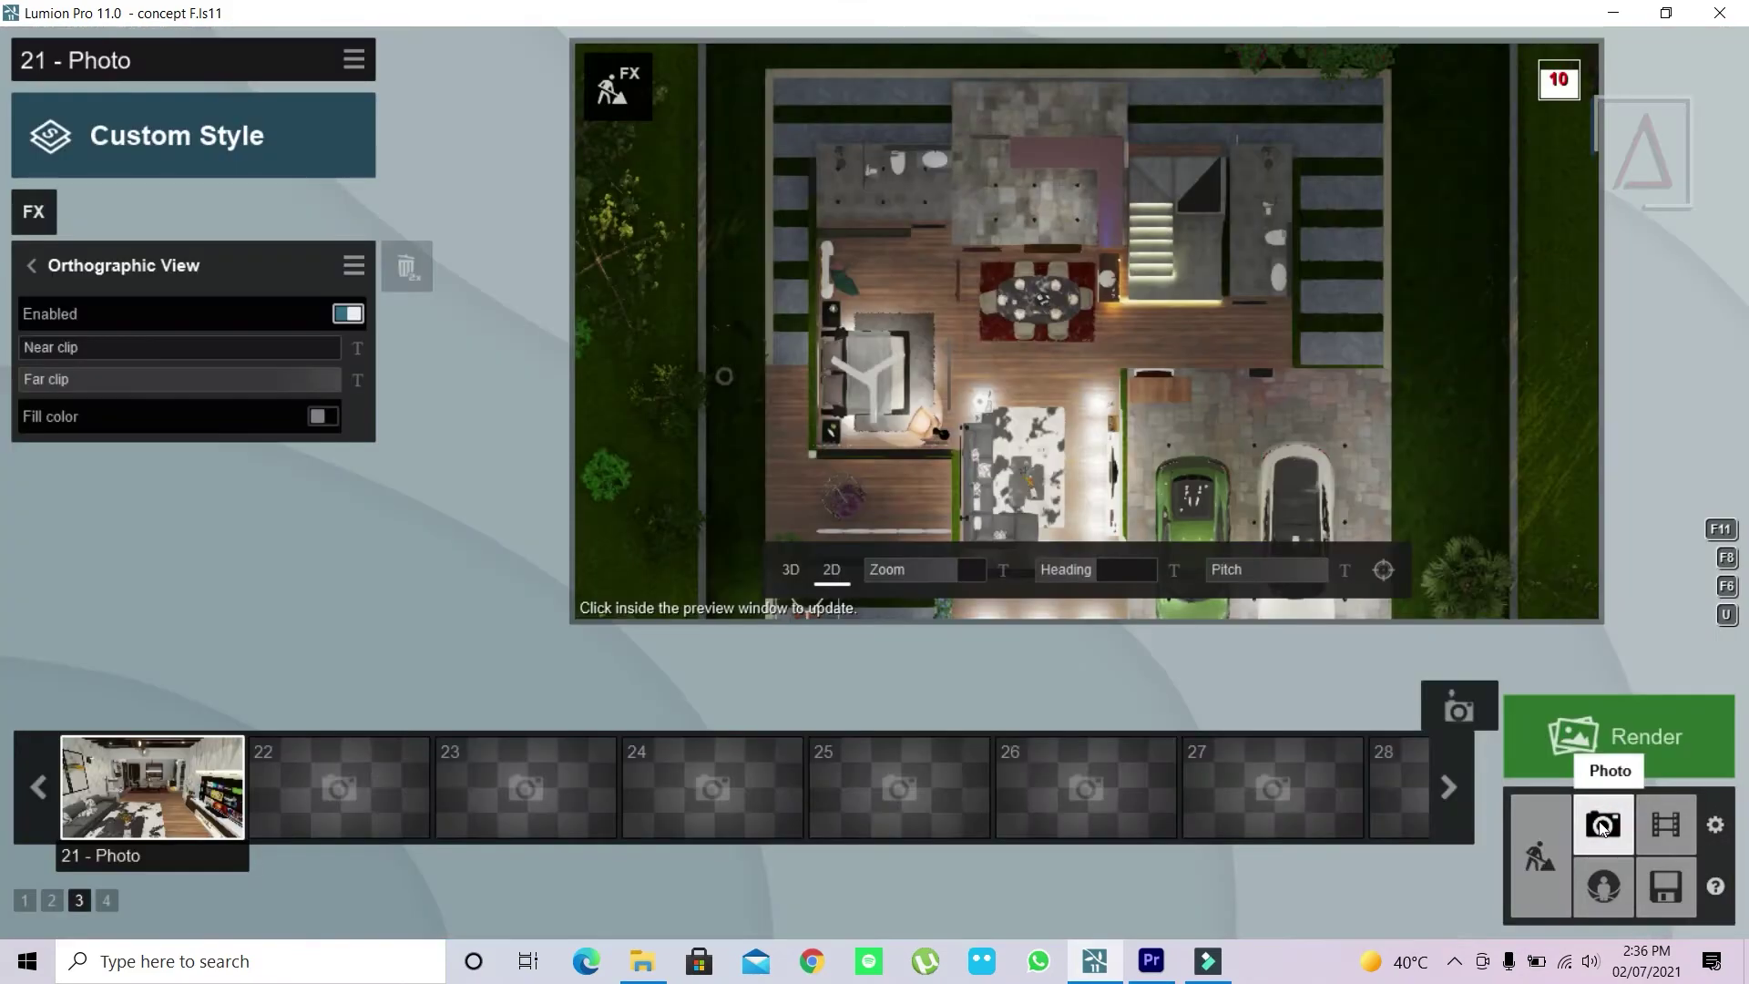
Zoom out and pan to centre the house within its garden, saving the view to photo 21.
{"action": "left_click", "coordinate": [125, 710]}
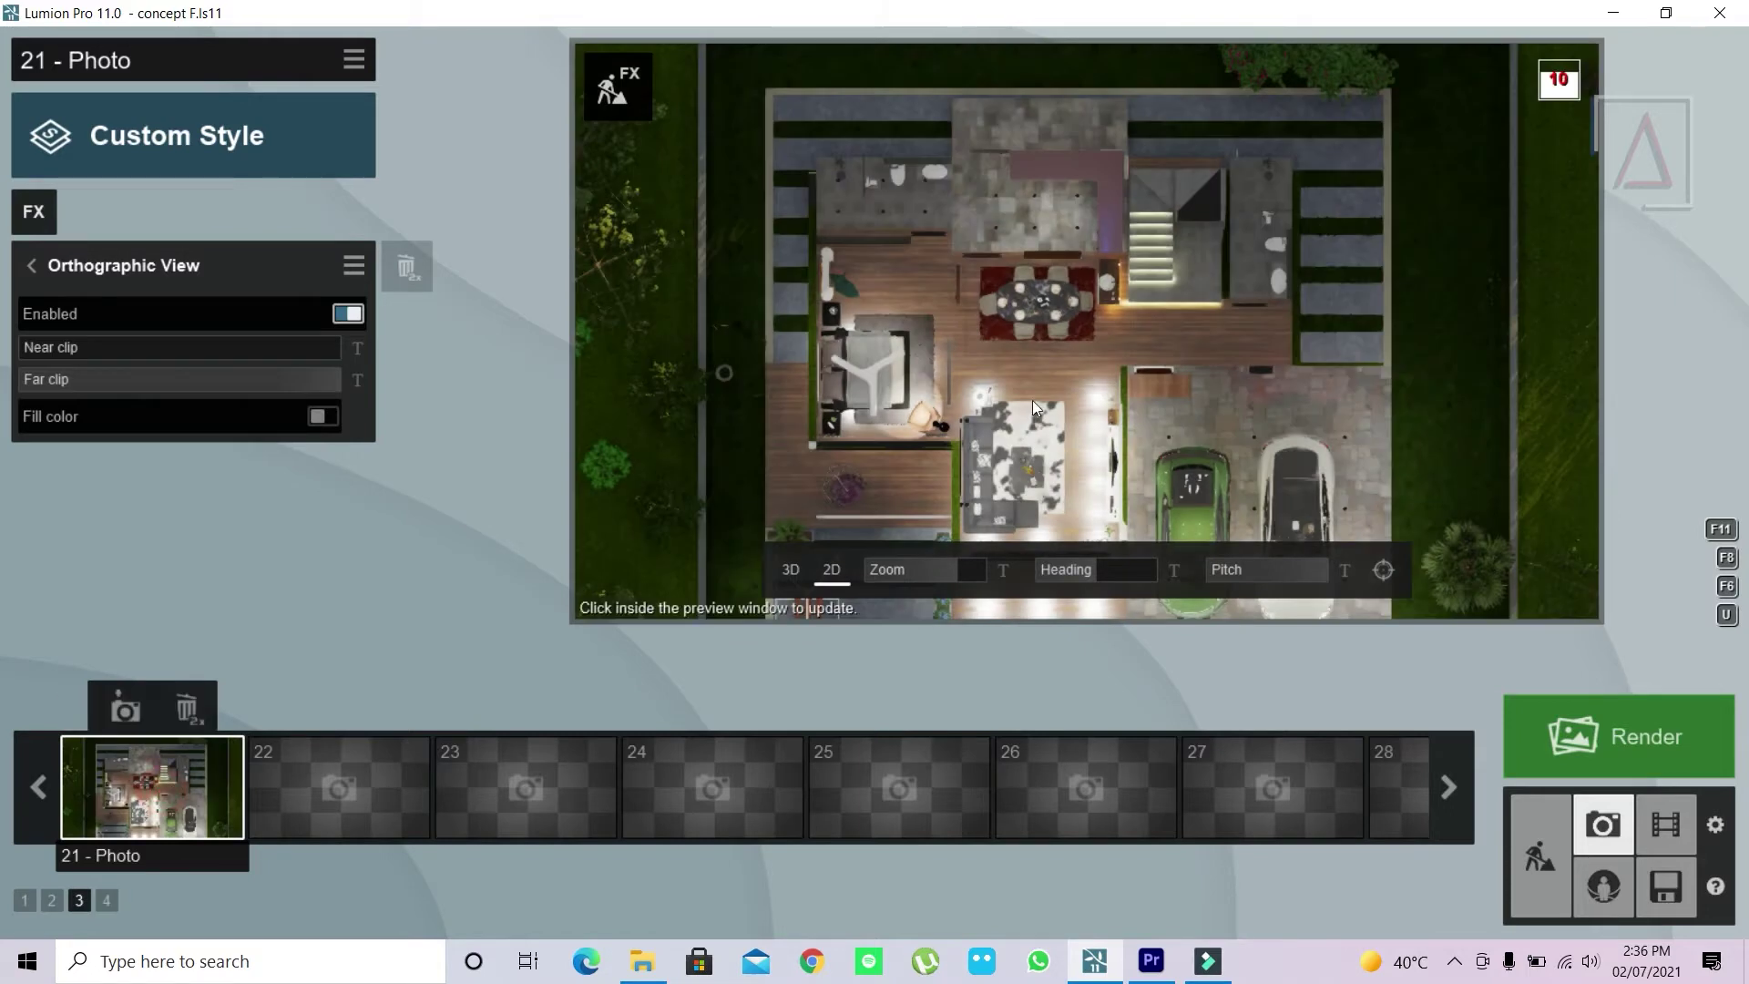
{"action": "mouse_move", "coordinate": [924, 570]}
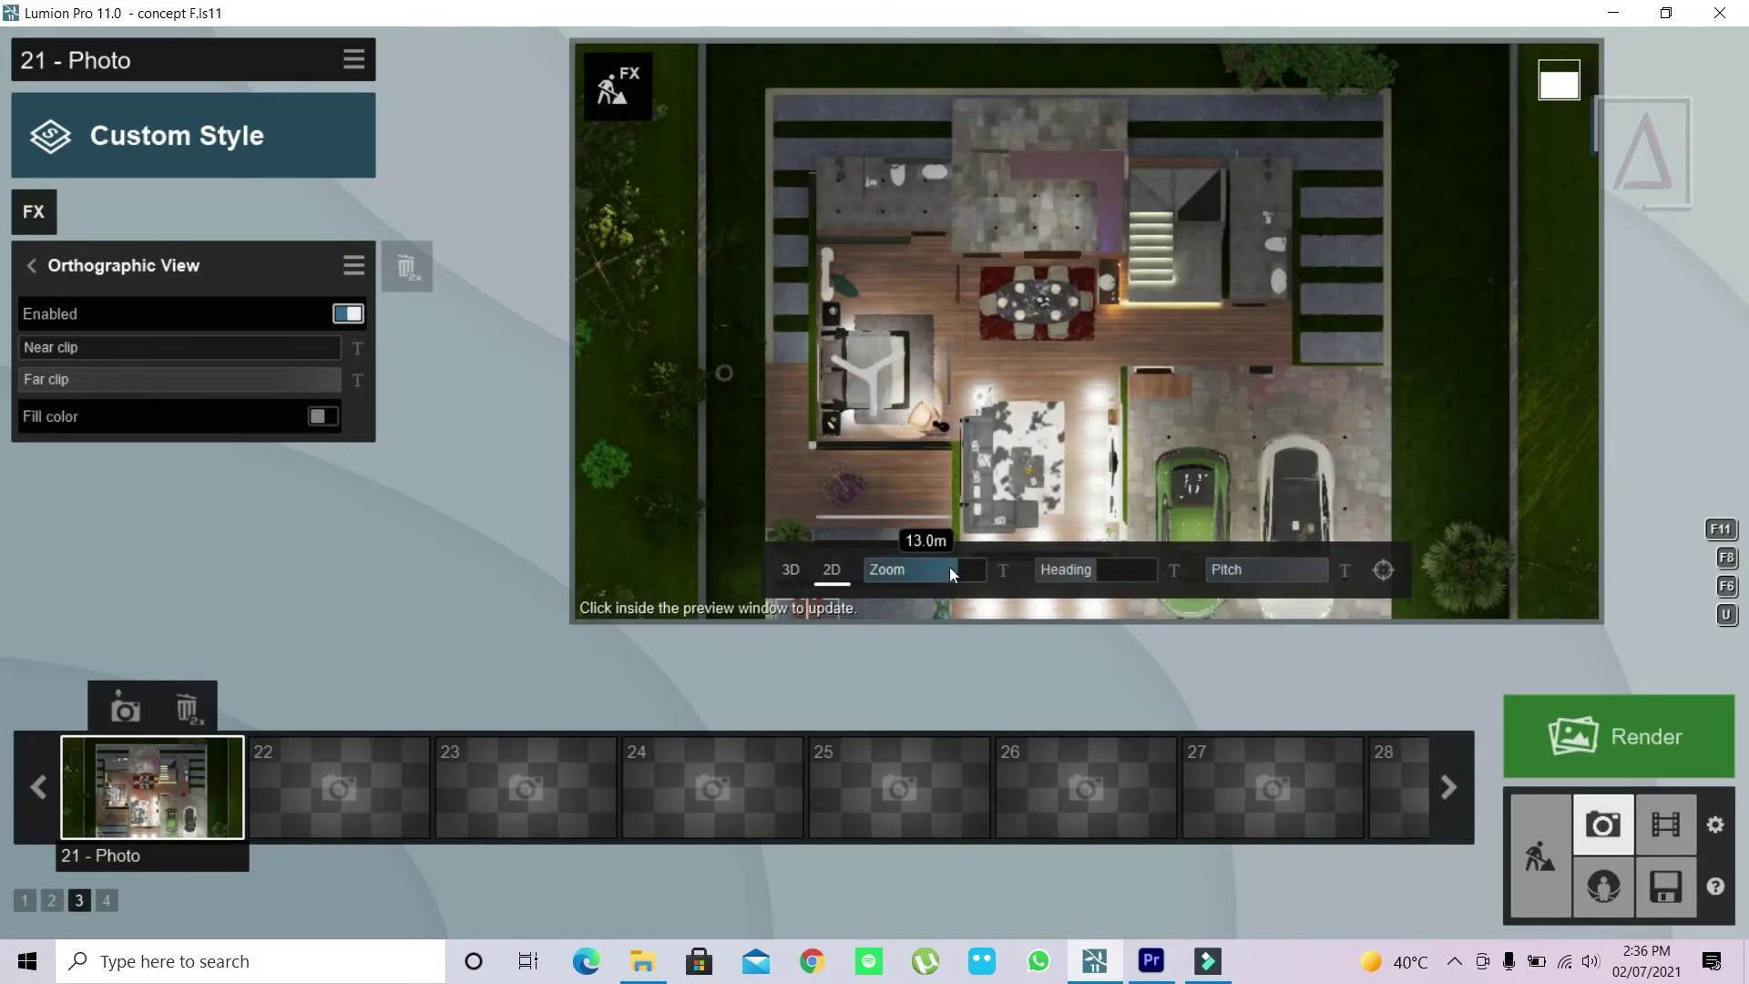
{"action": "left_click_drag", "start_coordinate": [949, 568], "coordinate": [952, 571]}
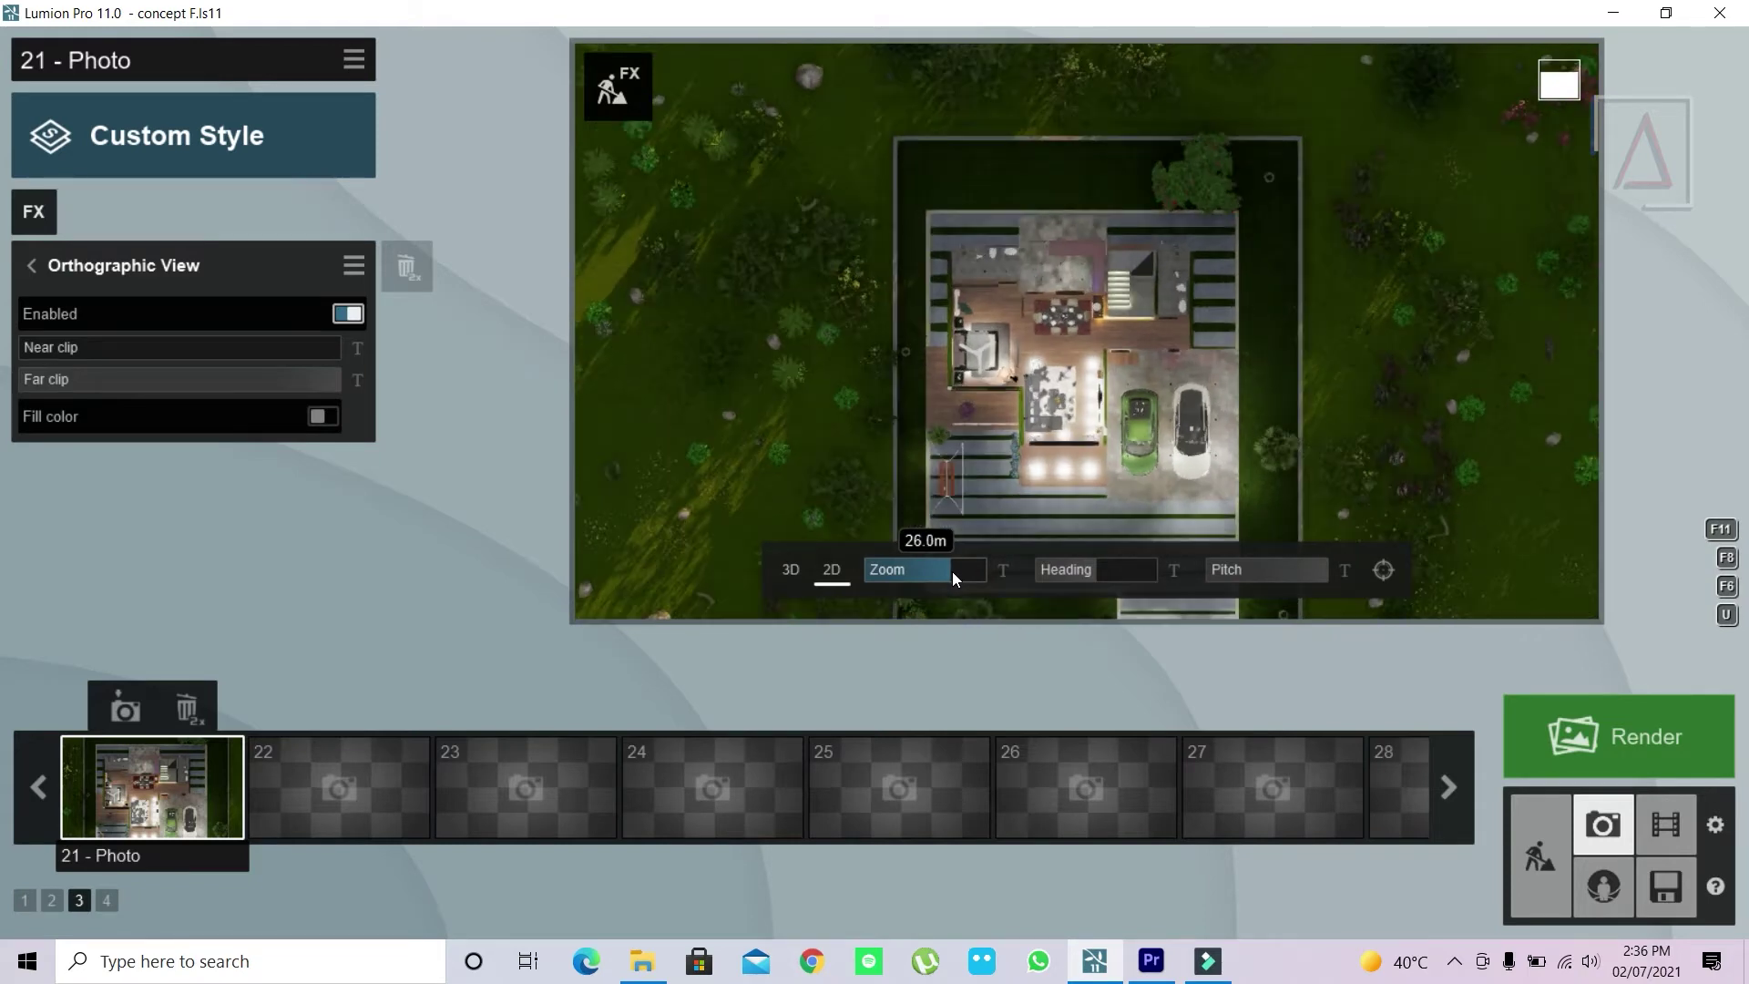
{"action": "middle_click_drag", "start_coordinate": [1106, 447], "coordinate": [1022, 350]}
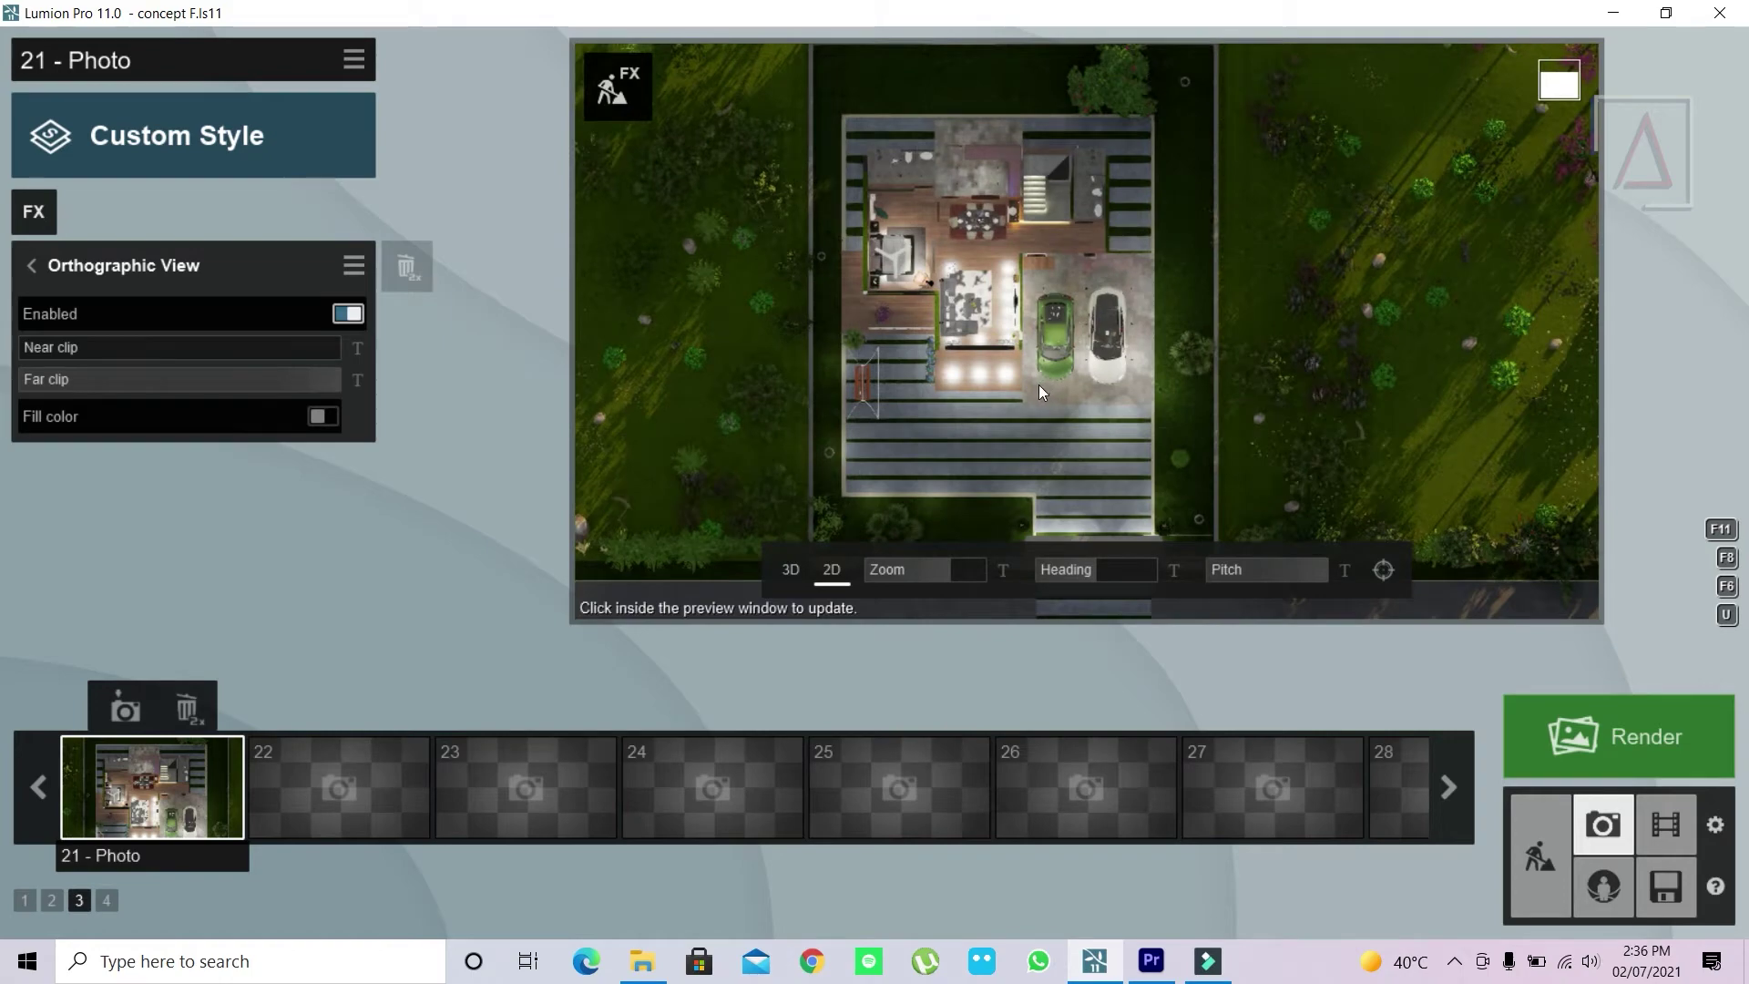
{"action": "middle_click_drag", "start_coordinate": [1036, 390], "coordinate": [1029, 391]}
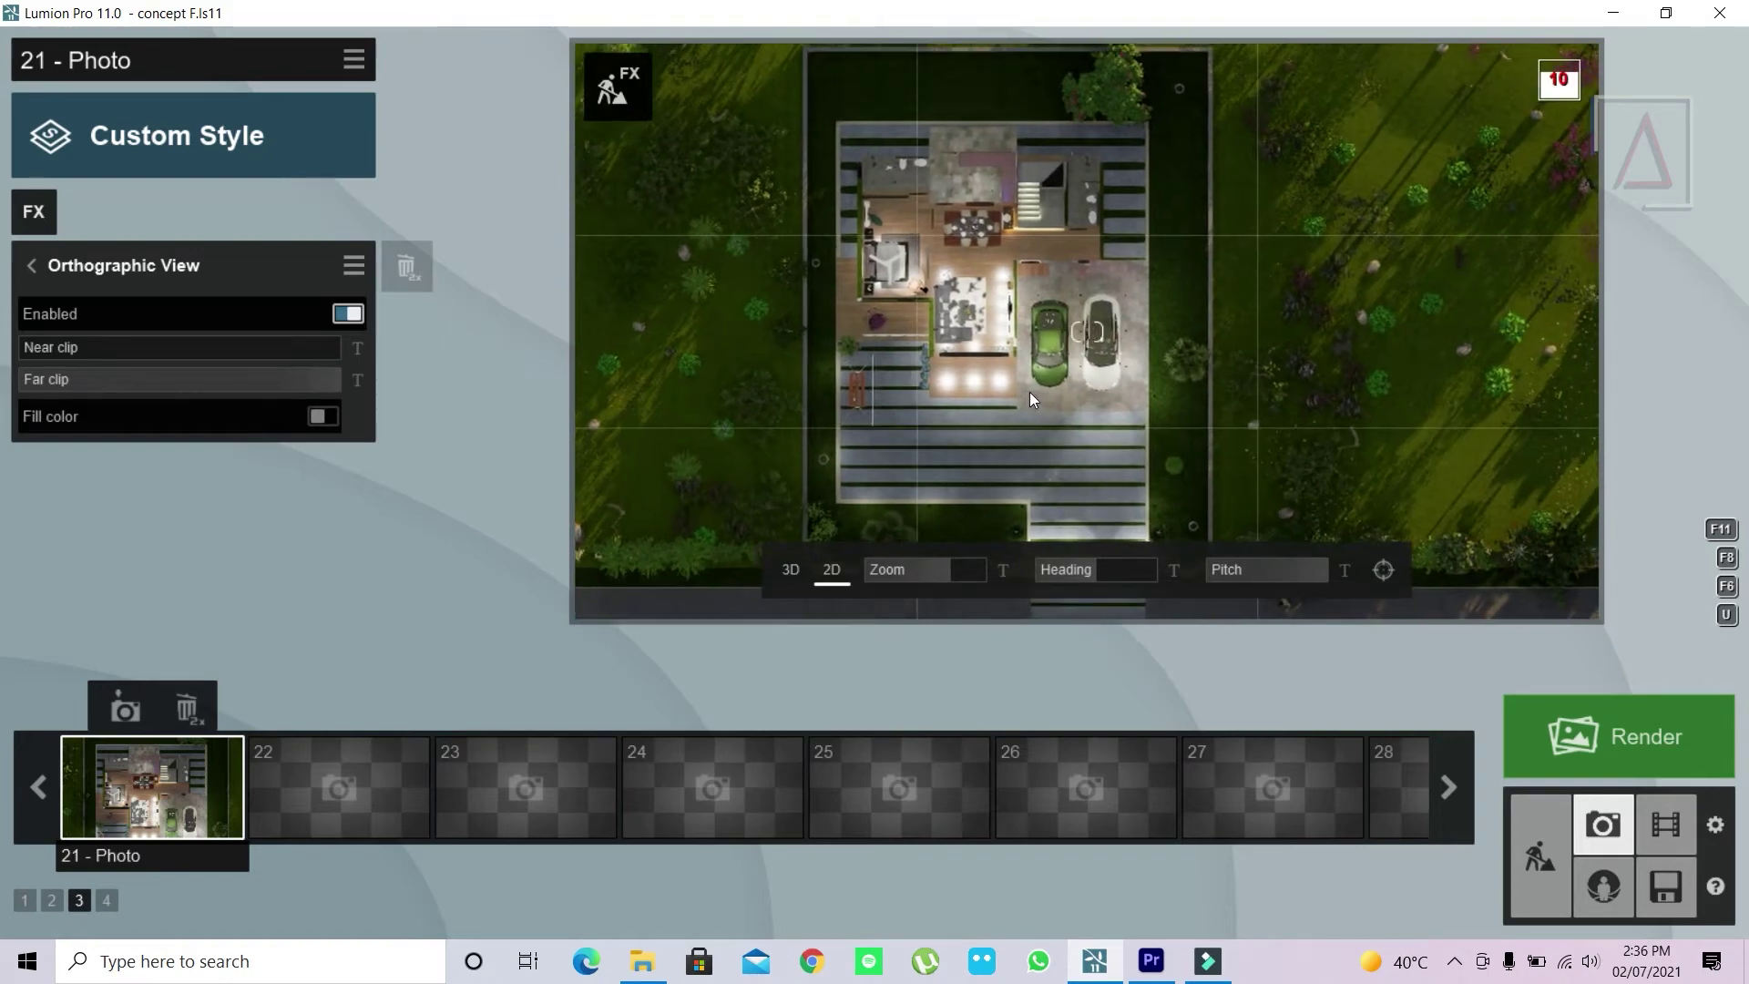
{"action": "left_click", "coordinate": [124, 711]}
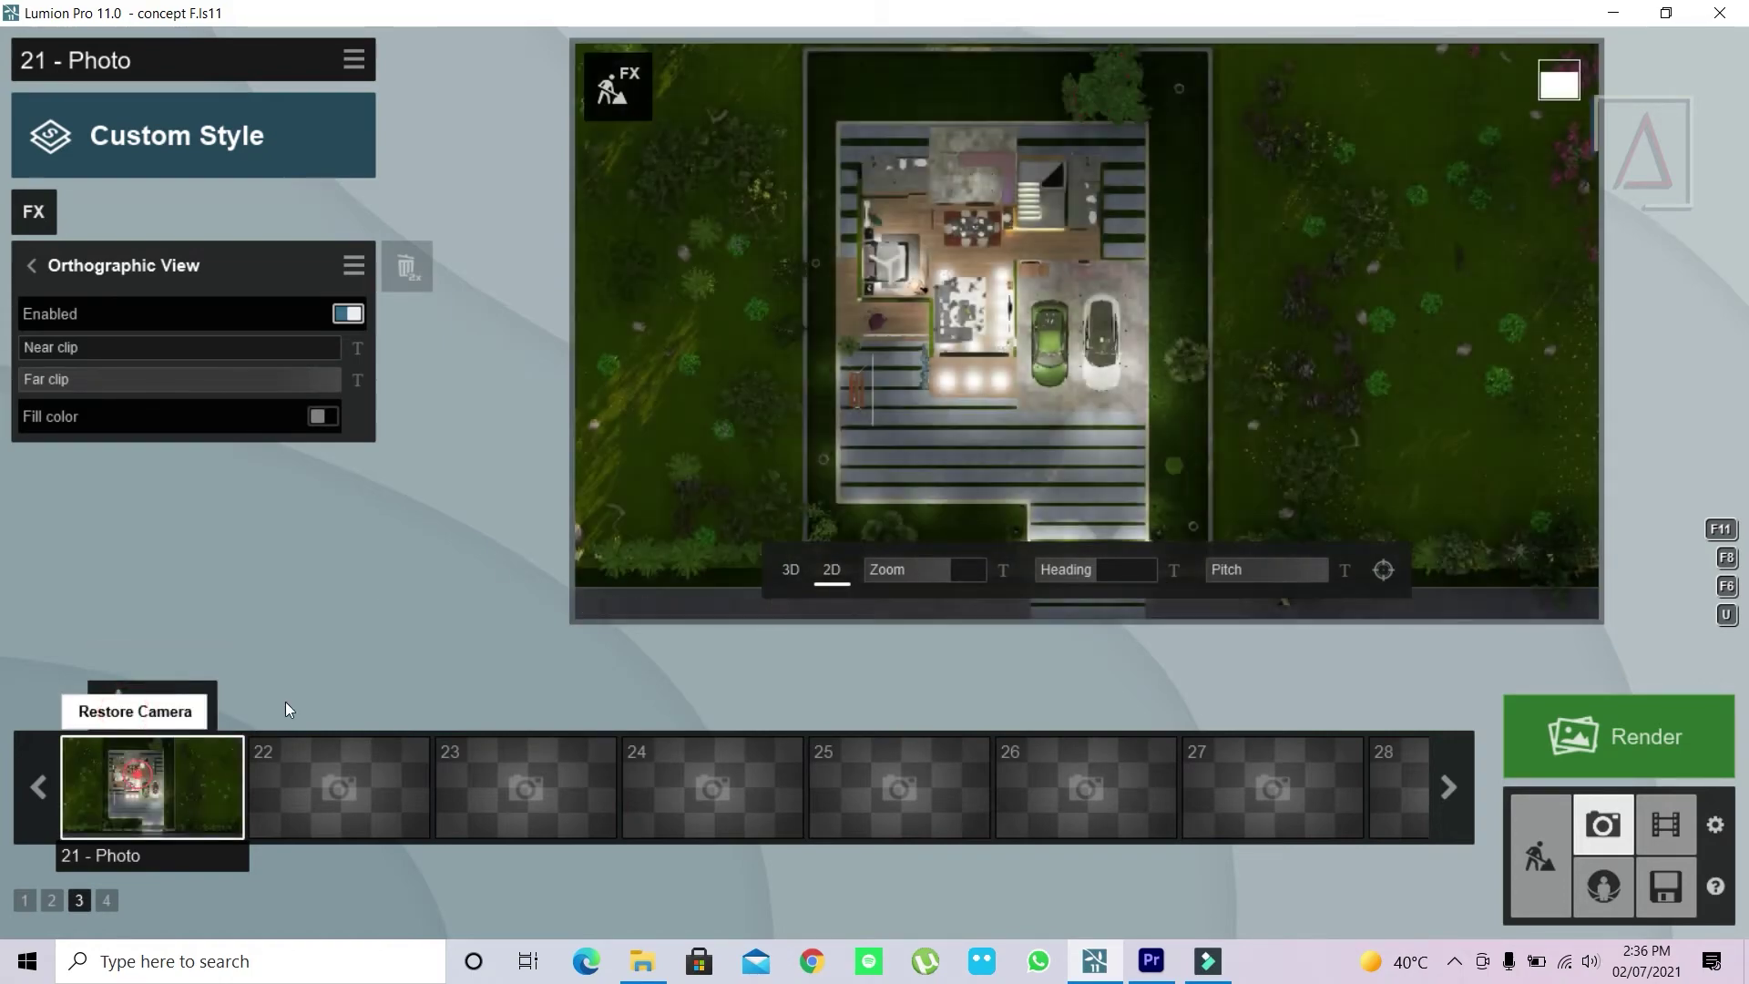
{"action": "left_click", "coordinate": [1160, 284]}
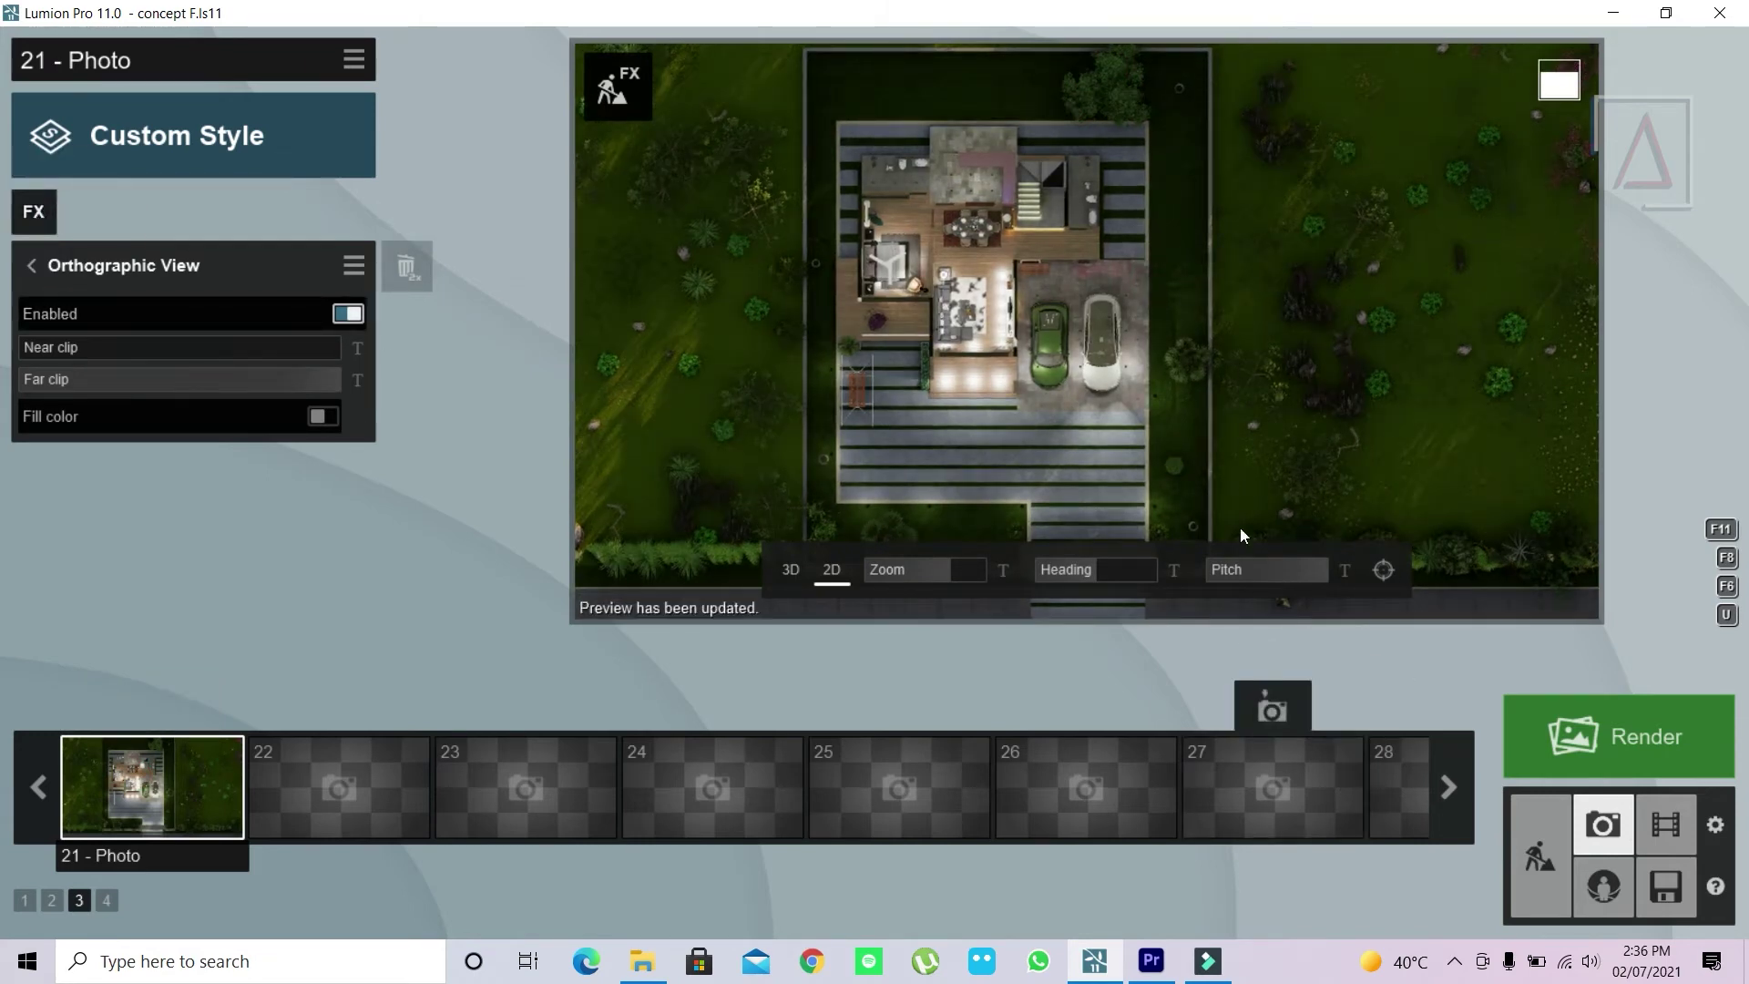
Add an Advanced Shadow effect with soft shadows and fine detail shadows switched on.
{"action": "left_click", "coordinate": [37, 219]}
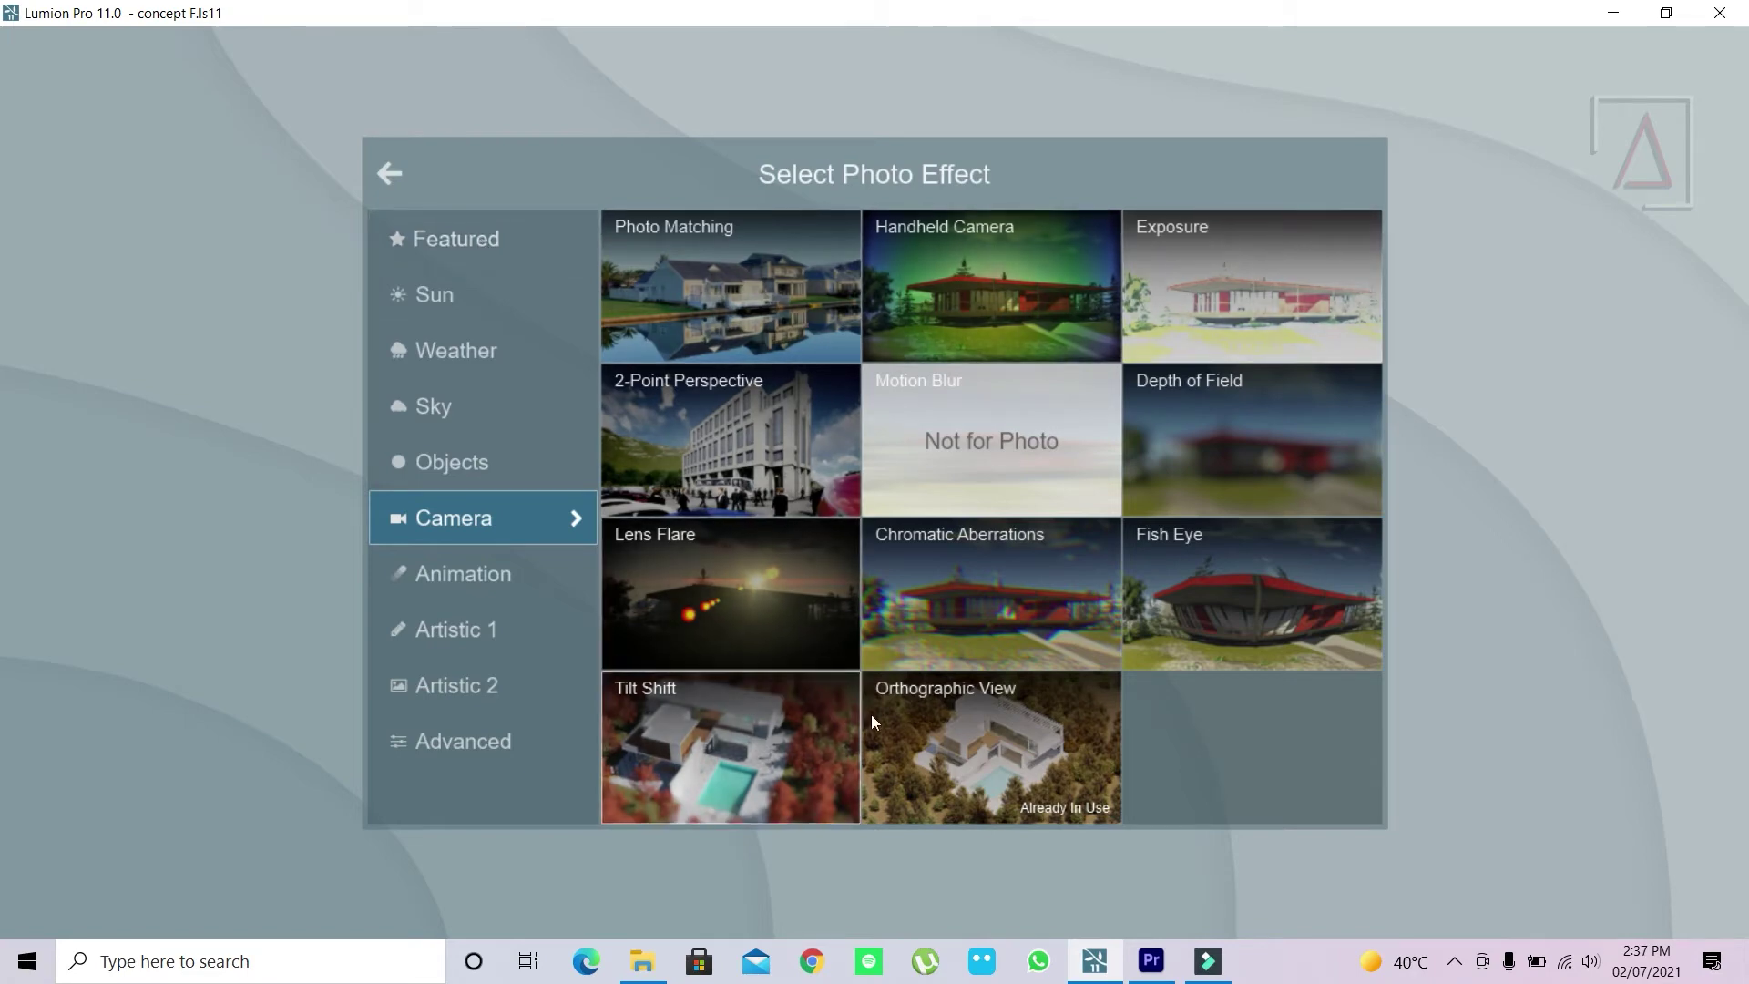
{"action": "left_click", "coordinate": [478, 740]}
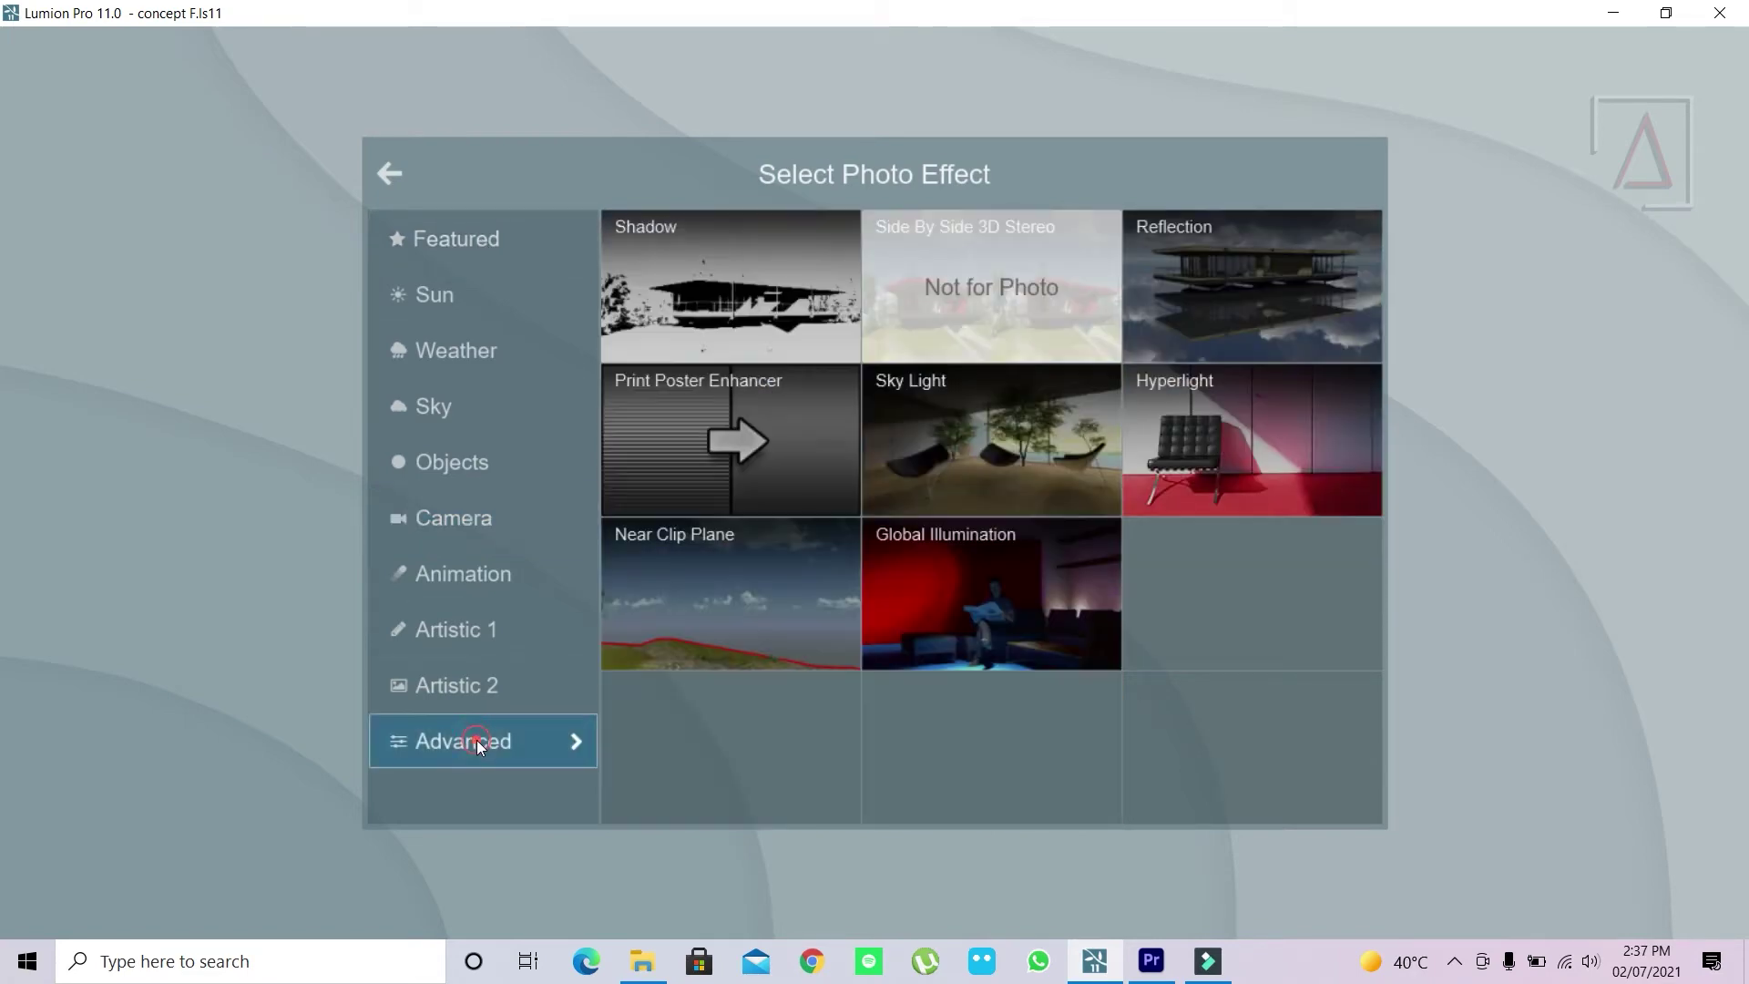
{"action": "left_click", "coordinate": [725, 304]}
{"action": "left_click", "coordinate": [347, 580]}
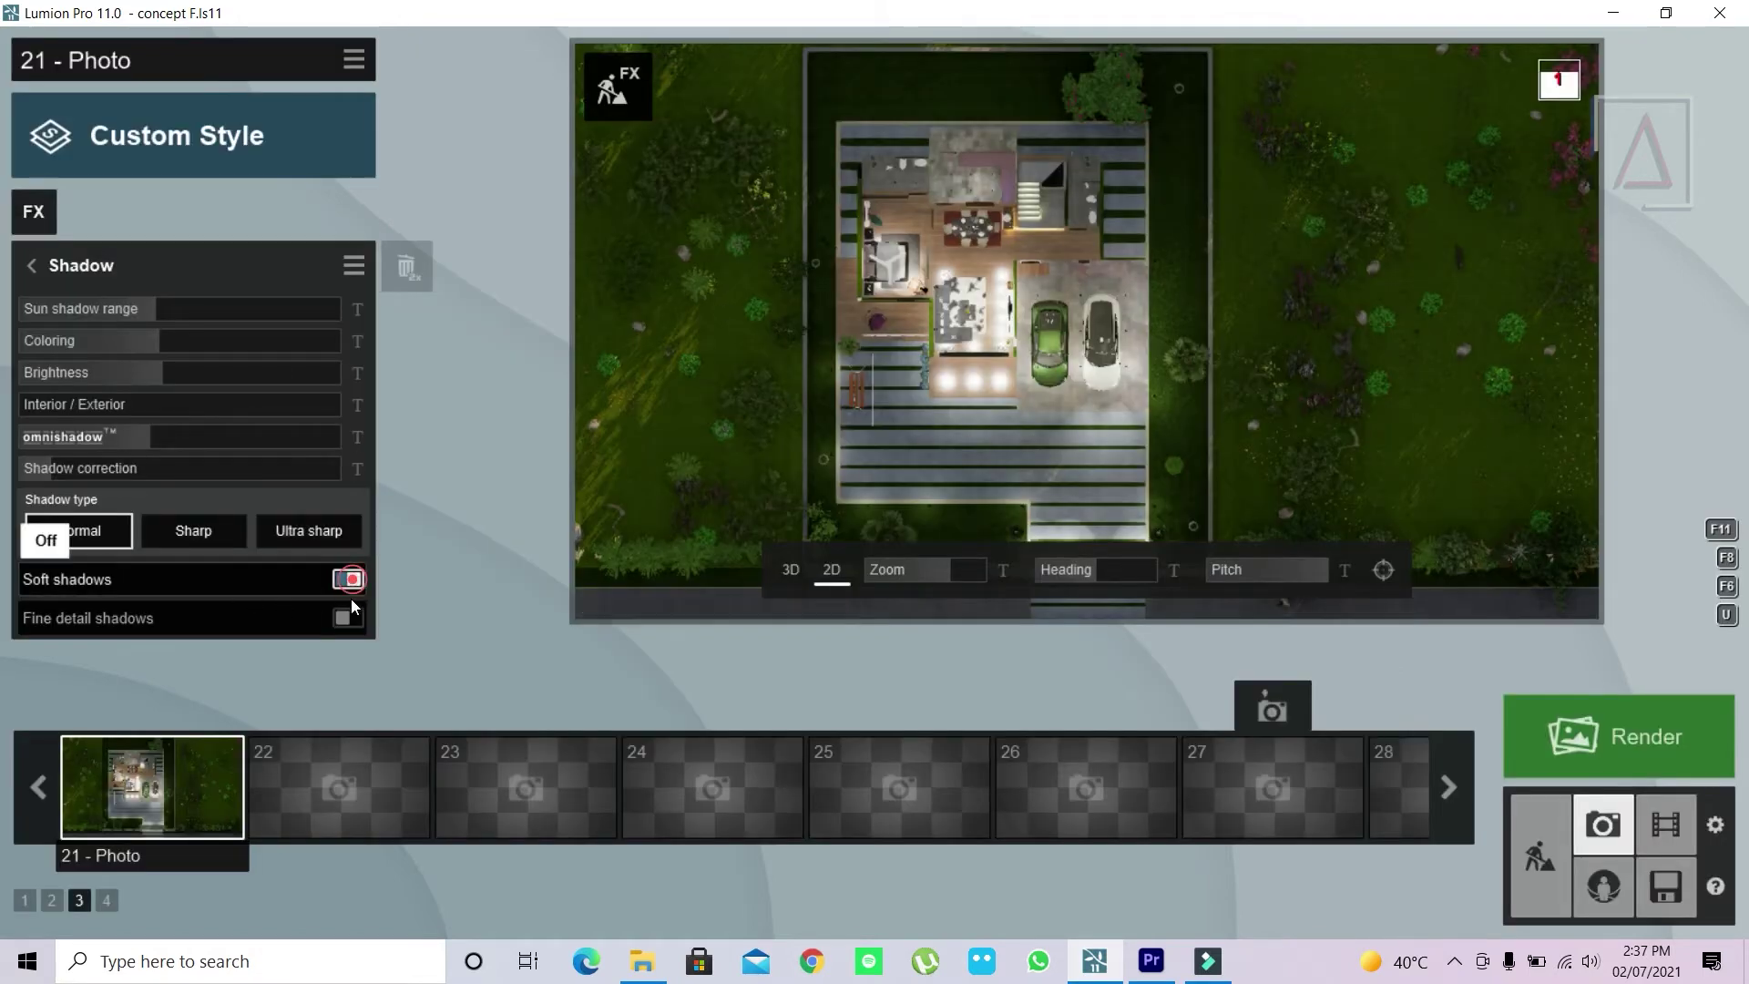
{"action": "left_click", "coordinate": [348, 617]}
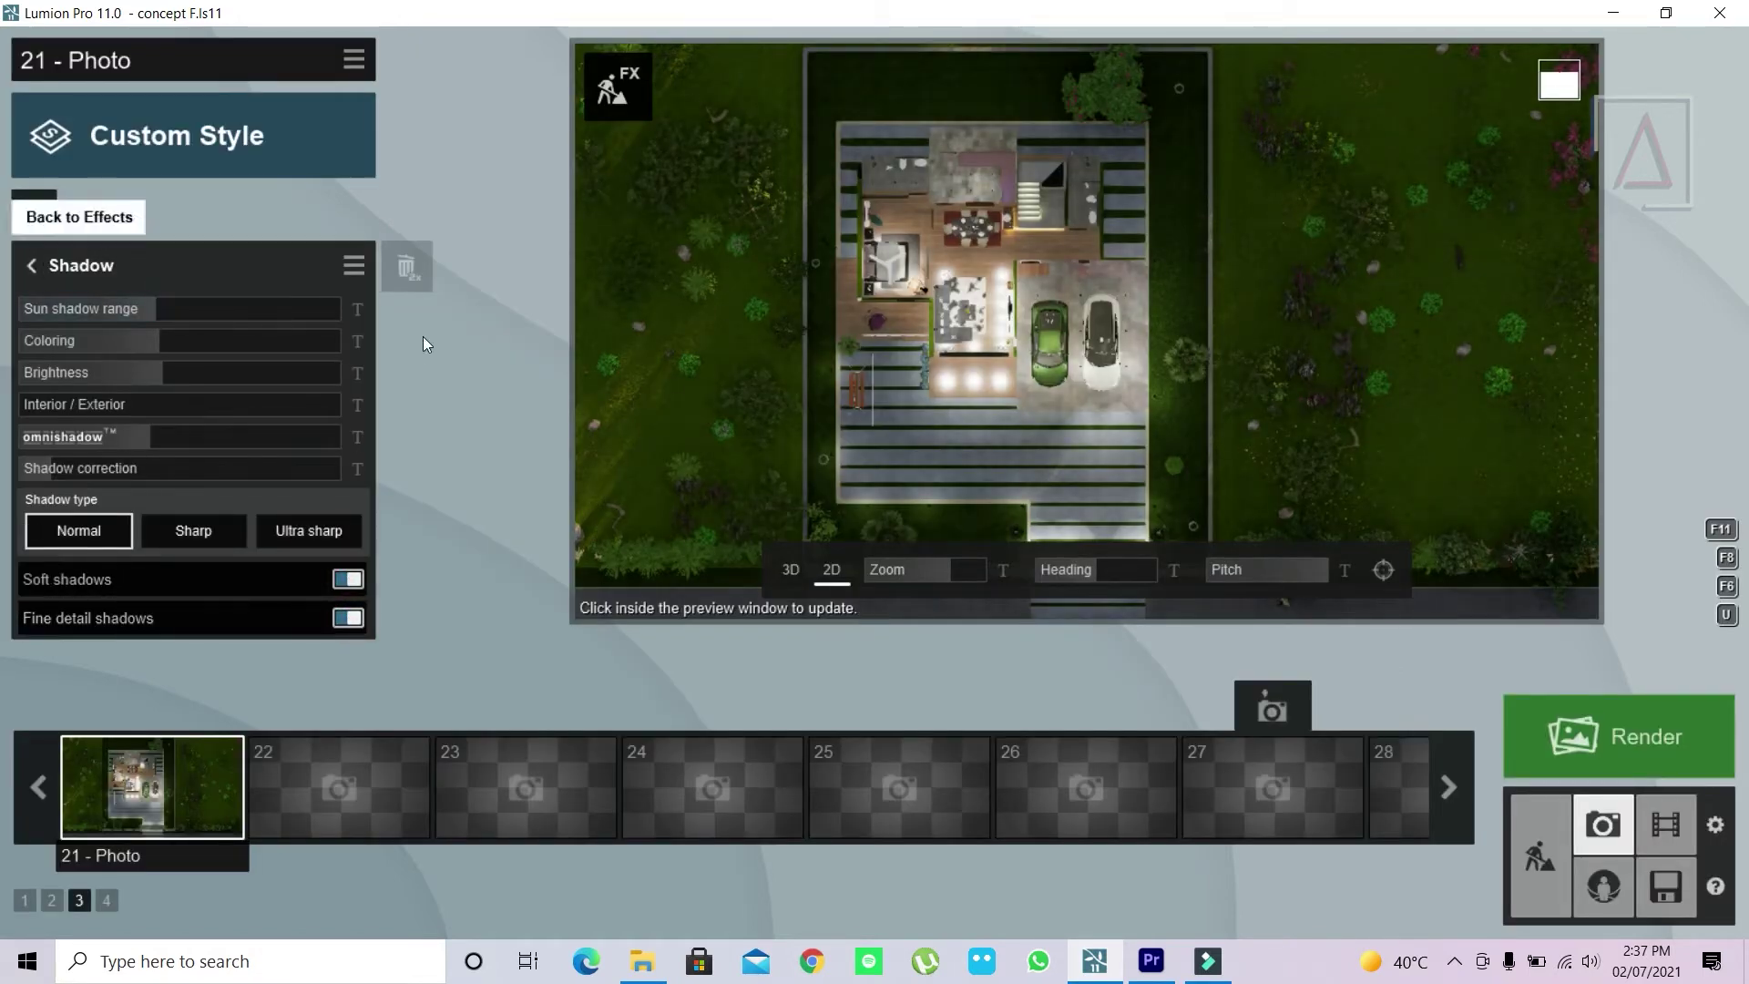
{"action": "left_click", "coordinate": [1028, 449]}
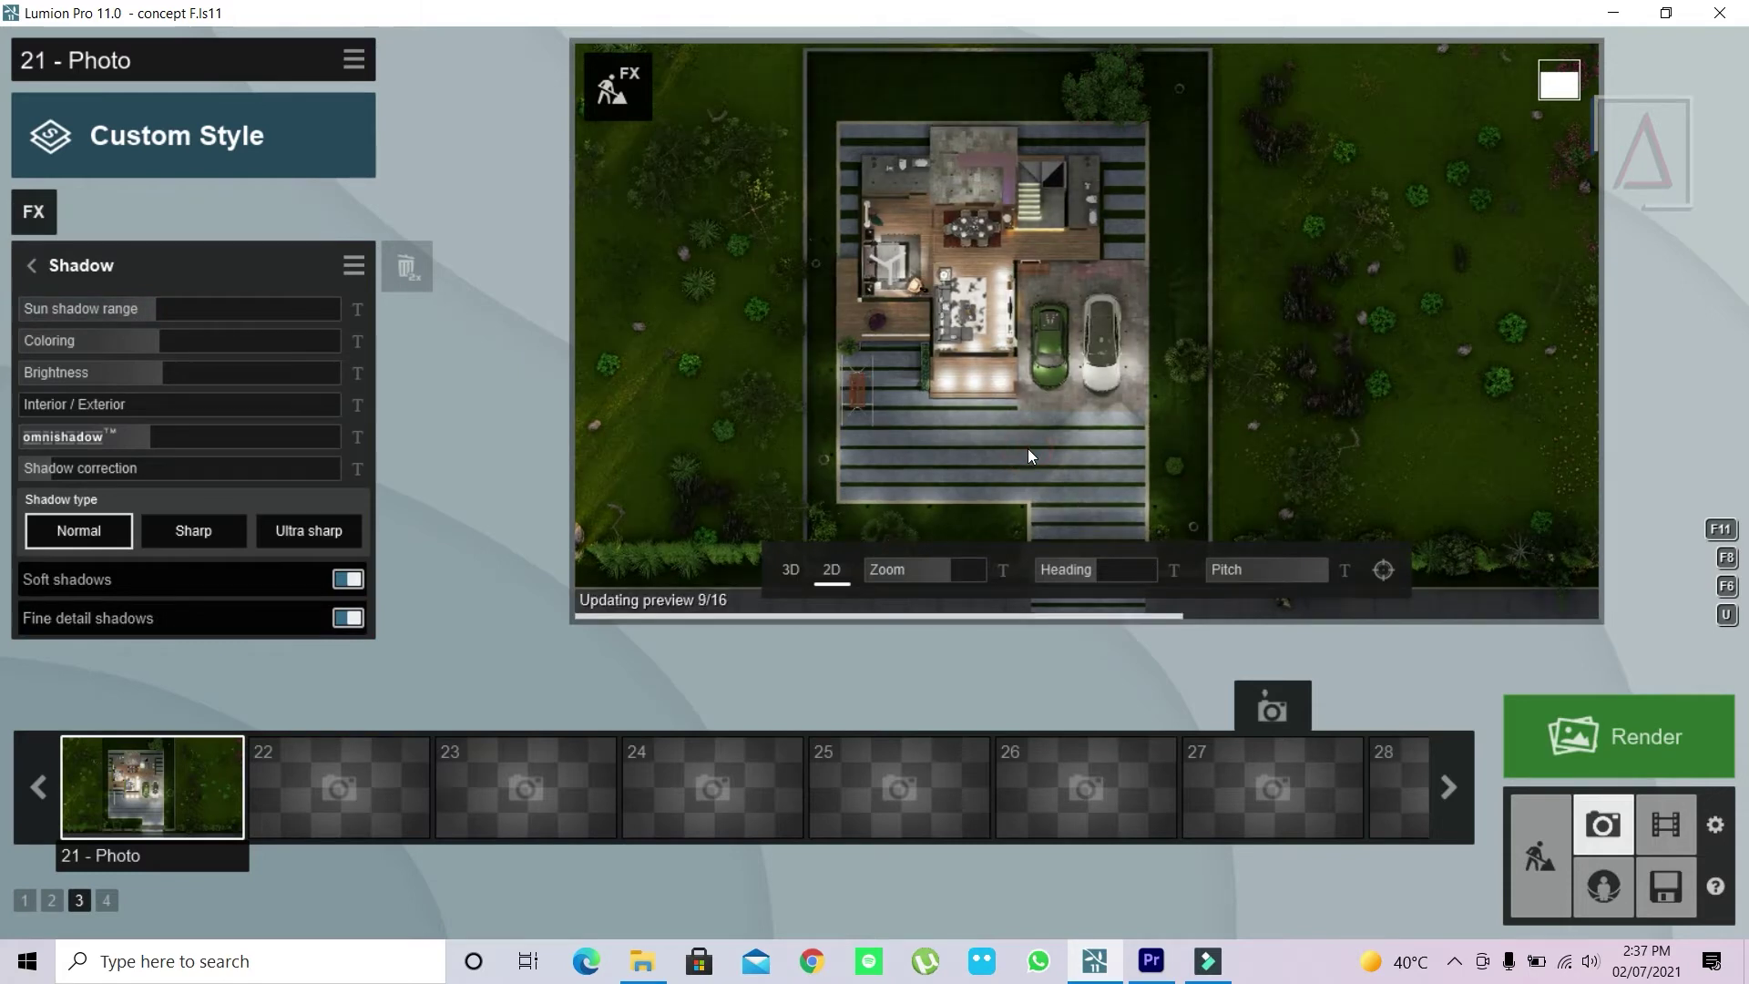
Add a Reflection effect with speedray reflections turned on.
{"action": "left_click", "coordinate": [33, 211]}
{"action": "left_click", "coordinate": [1245, 265]}
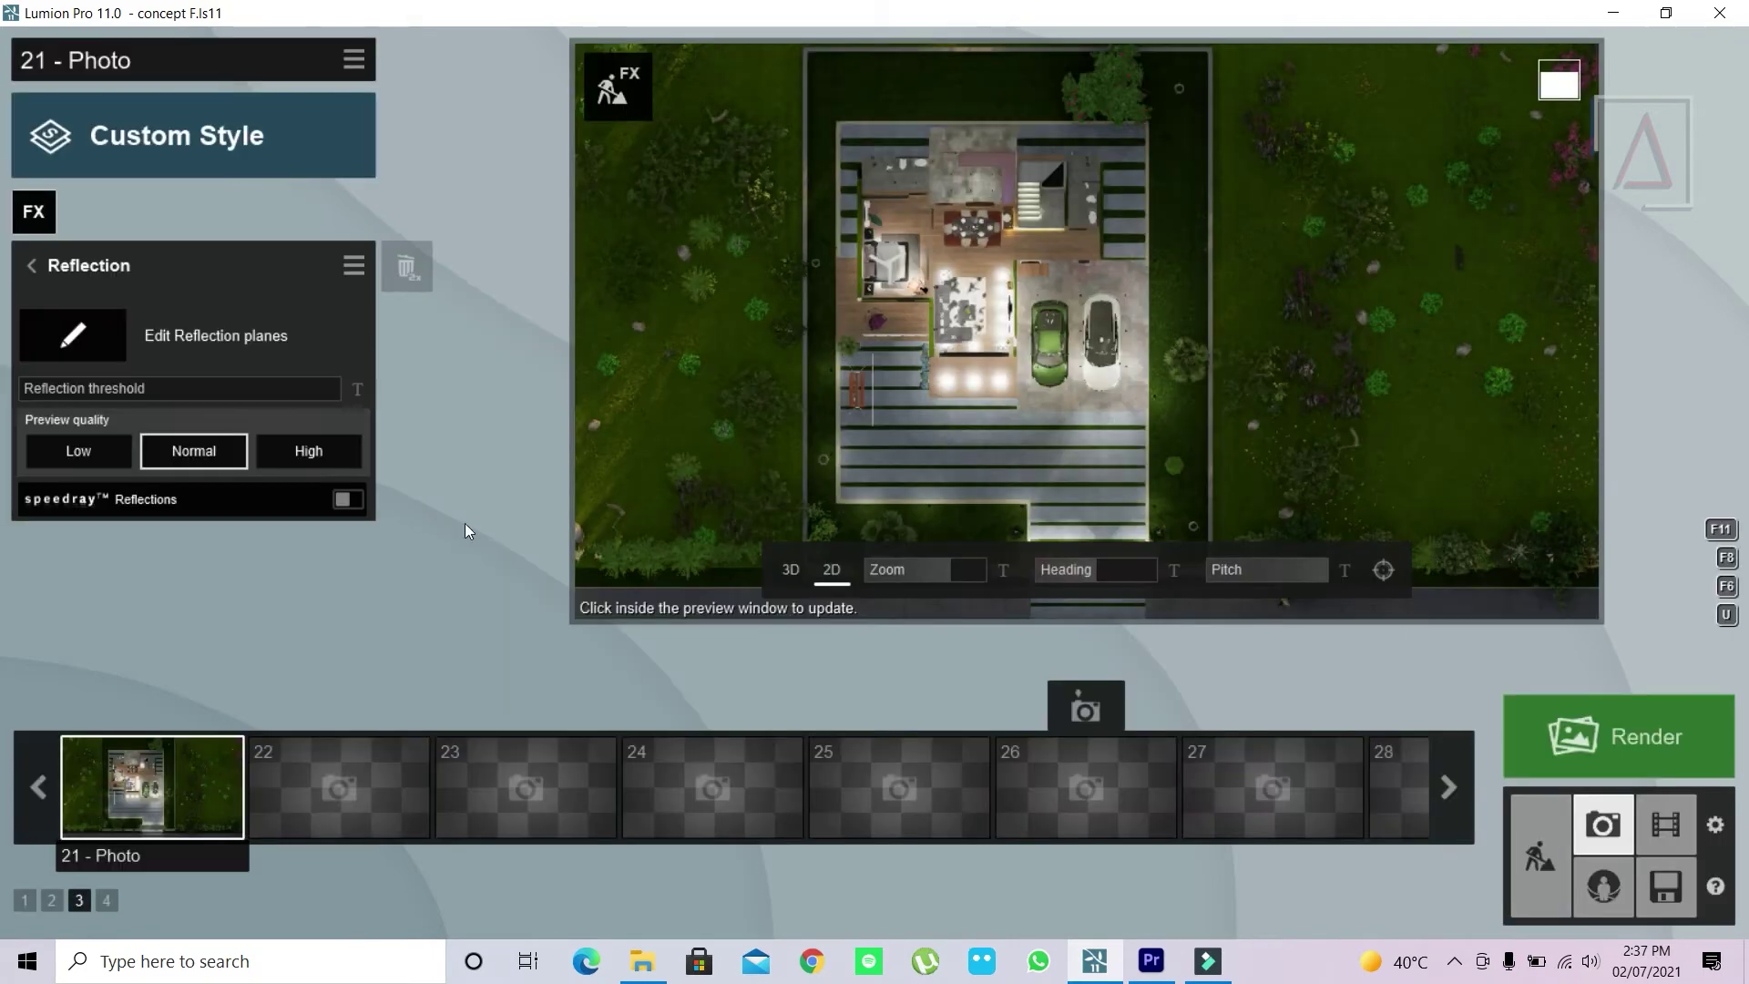
{"action": "left_click", "coordinate": [348, 500]}
{"action": "left_click", "coordinate": [1120, 477]}
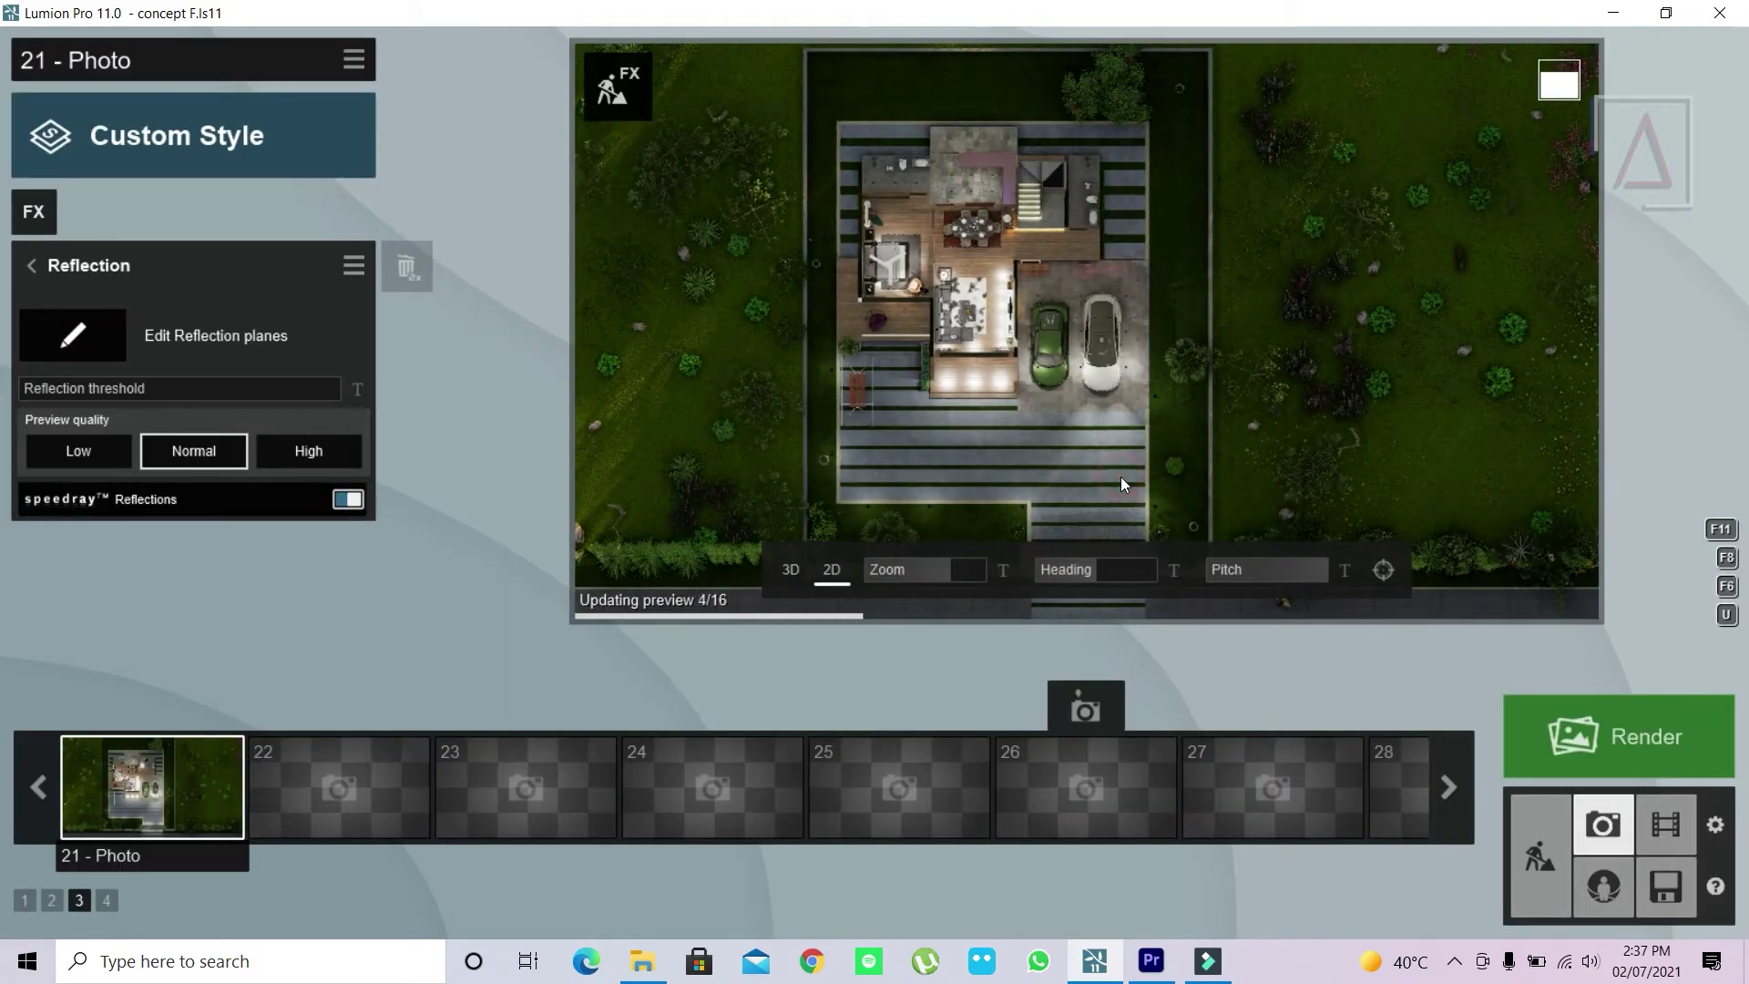
Add a Sky Light effect and refresh the preview.
{"action": "left_click", "coordinate": [36, 213]}
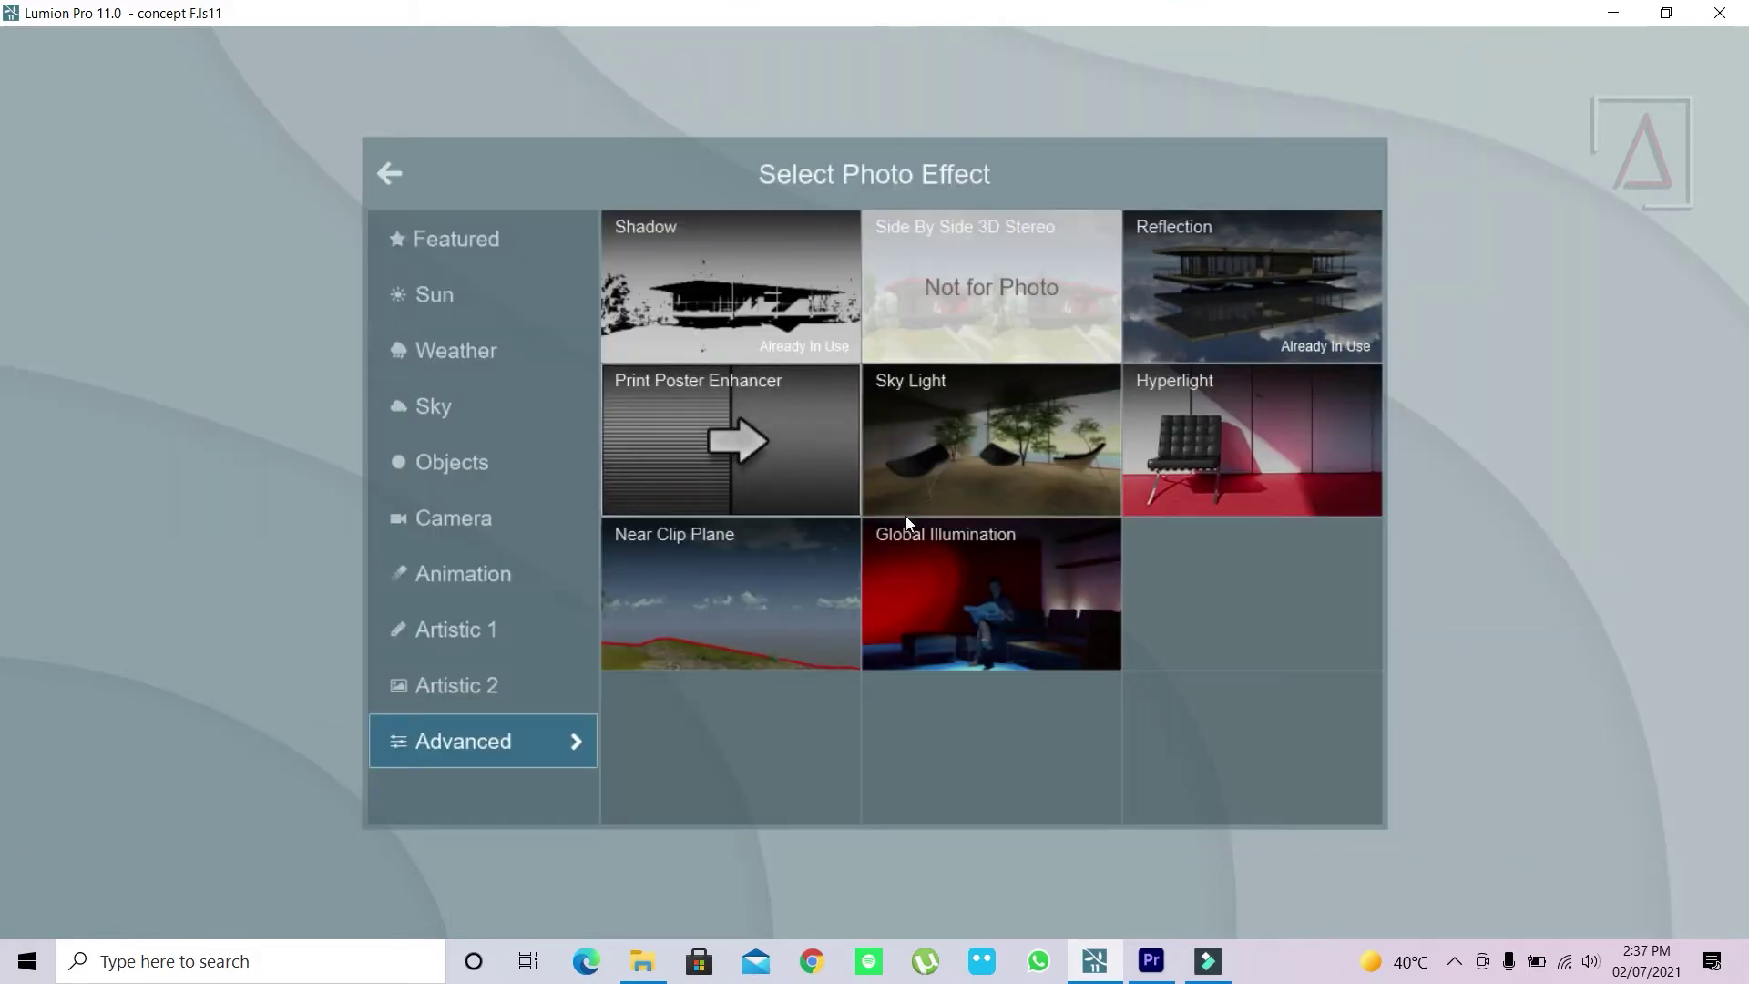
{"action": "left_click", "coordinate": [979, 480]}
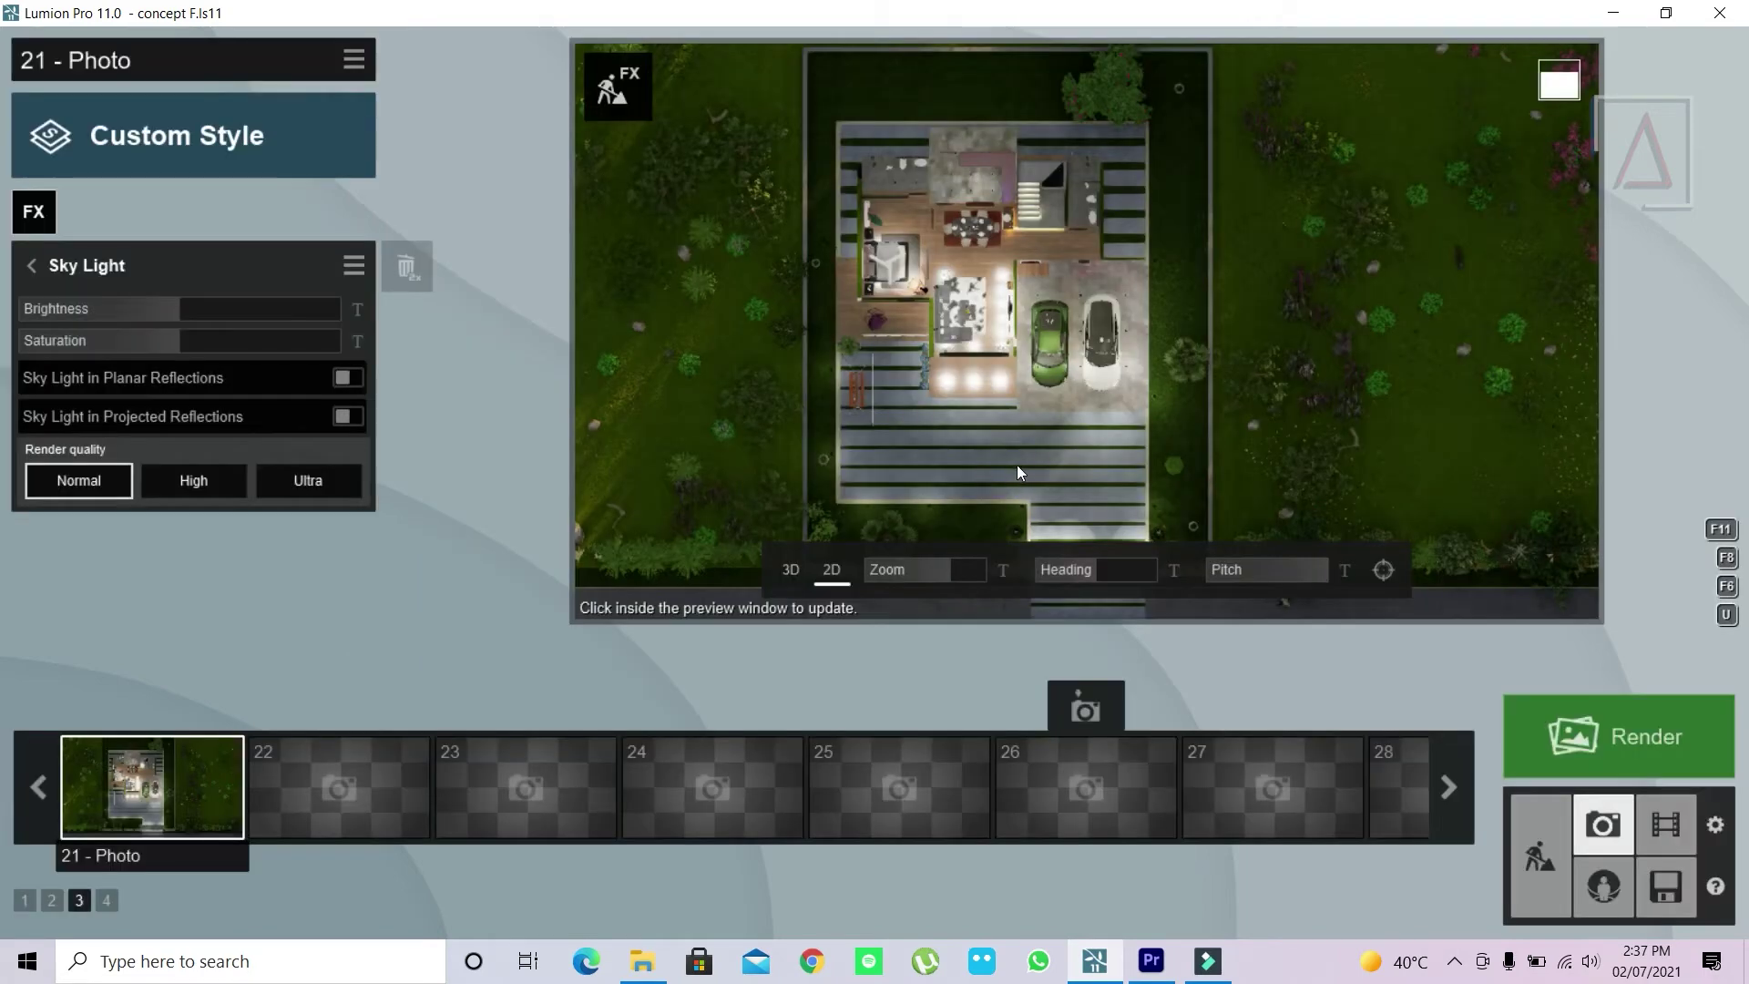
{"action": "left_click", "coordinate": [1019, 462]}
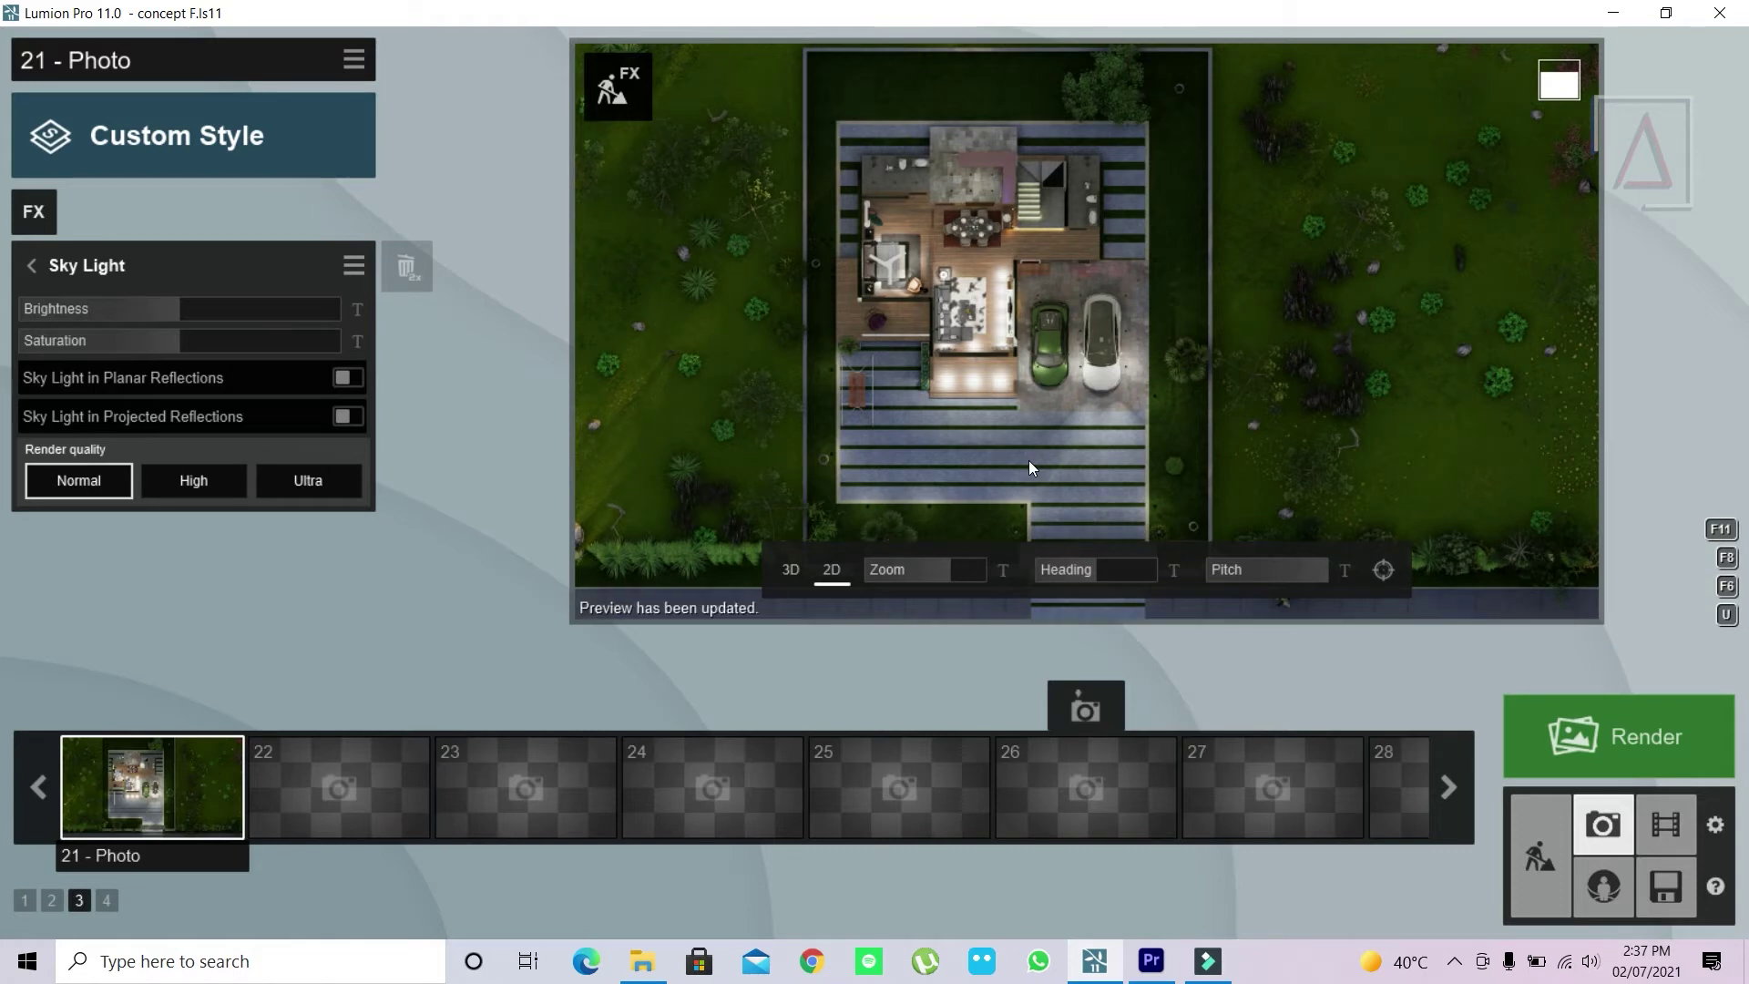
Add an Artistic 1 Color Correction effect with temperature, tint and brightness raised slightly.
{"action": "left_click", "coordinate": [35, 213]}
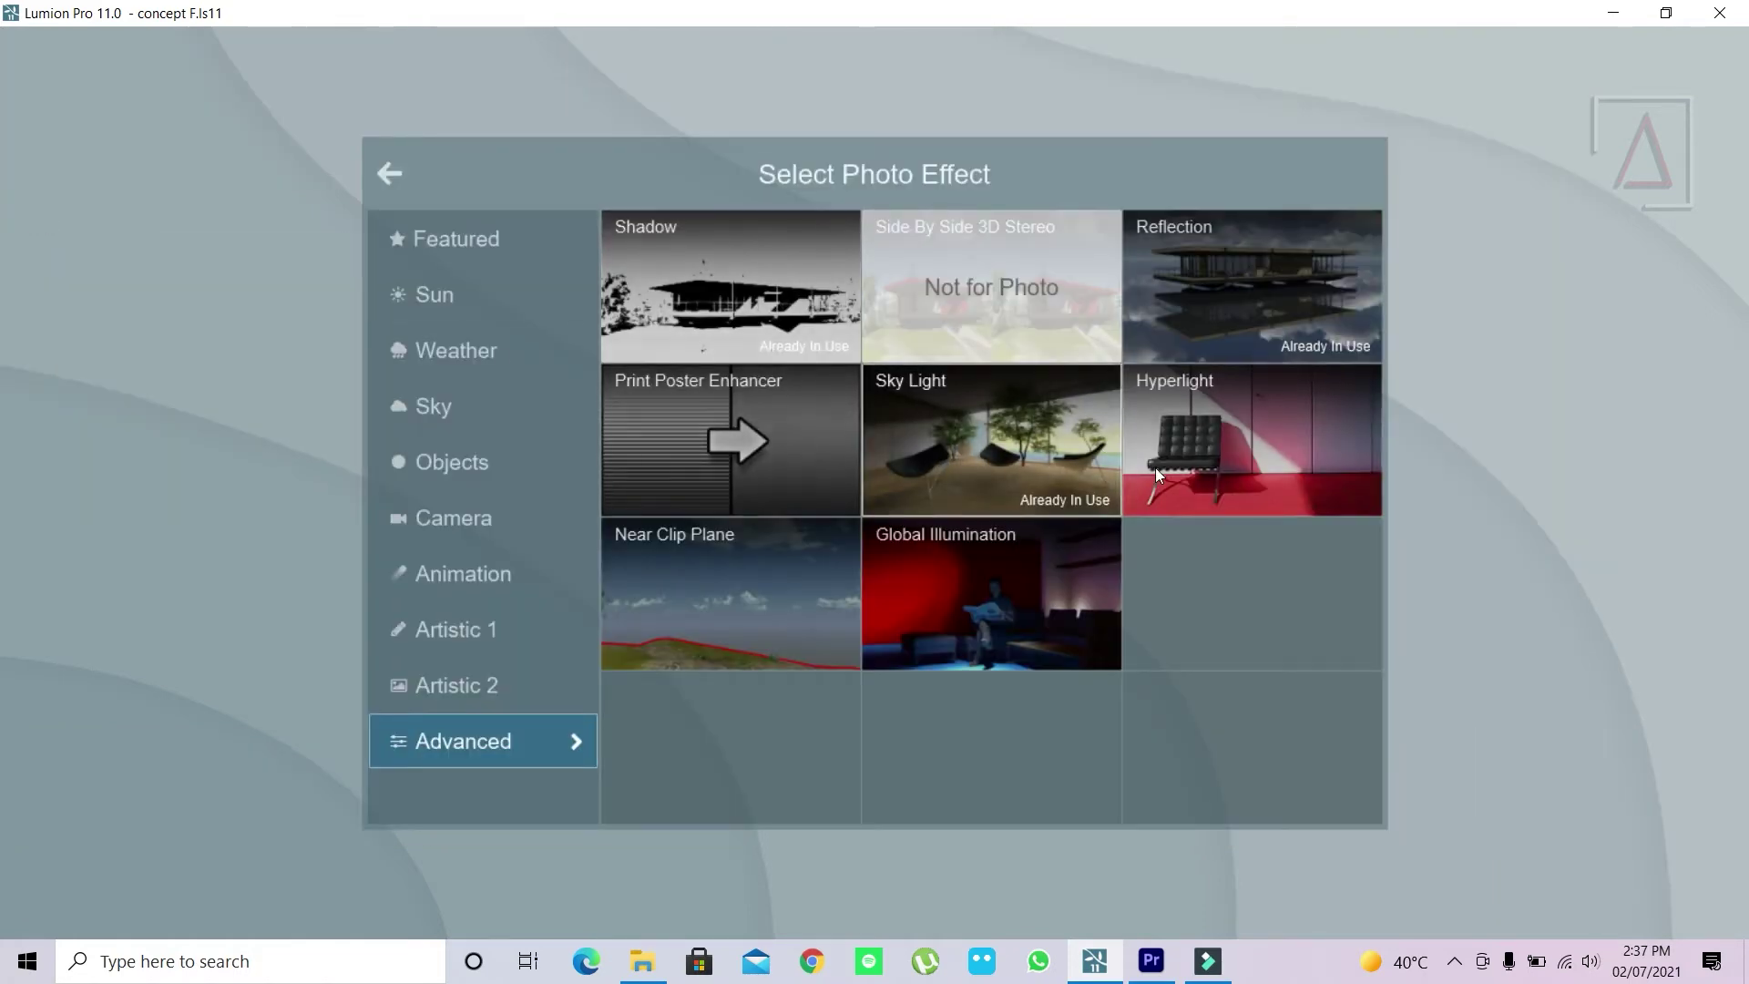
{"action": "left_click", "coordinate": [471, 693]}
{"action": "left_click", "coordinate": [480, 641]}
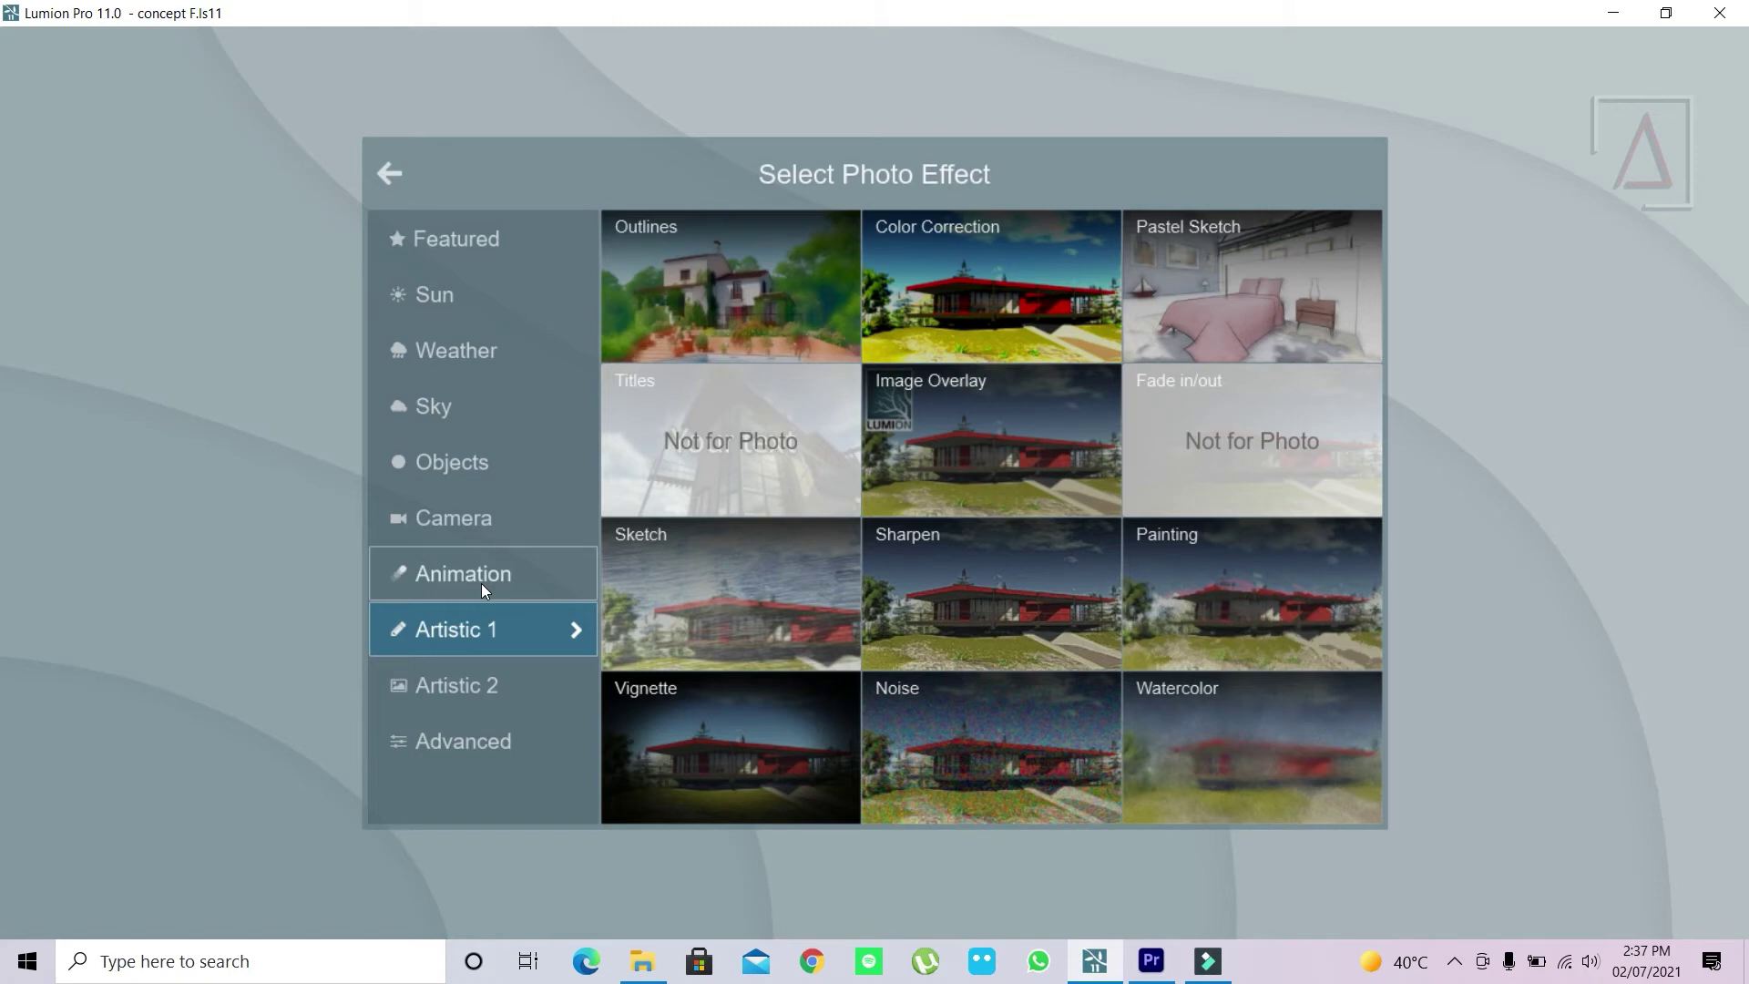
{"action": "left_click", "coordinate": [991, 325]}
{"action": "mouse_move", "coordinate": [189, 309]}
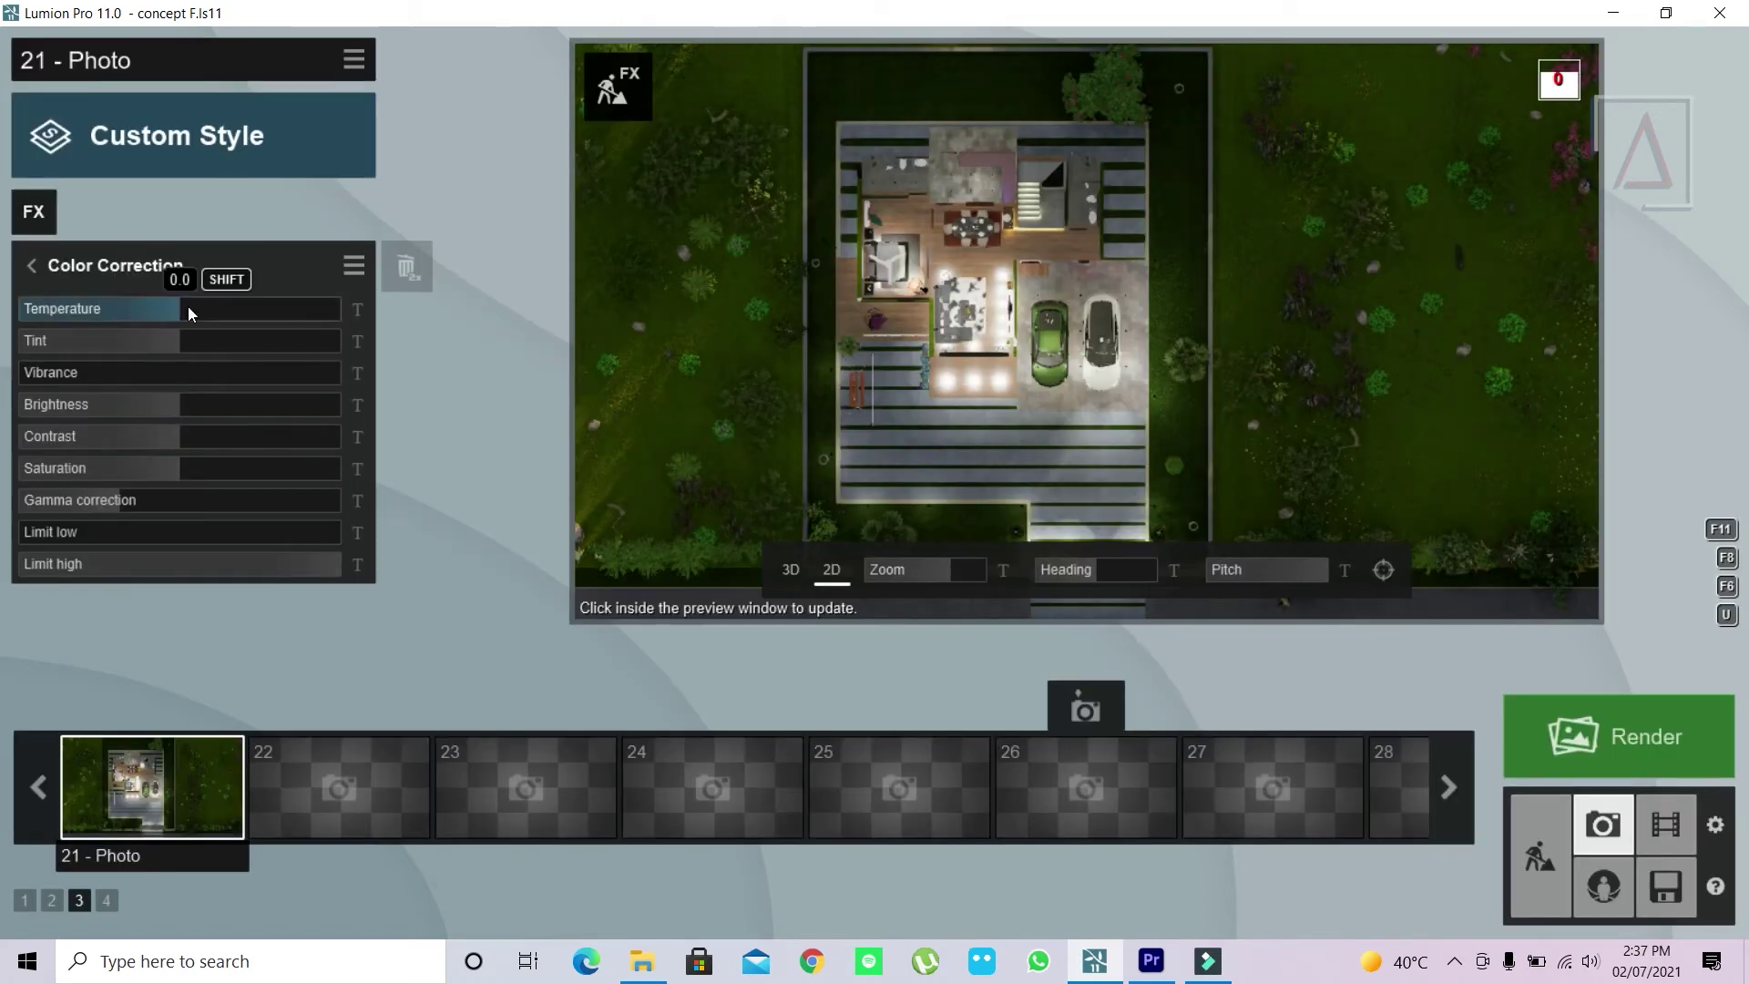
{"action": "left_click_drag", "start_coordinate": [188, 307], "coordinate": [190, 309]}
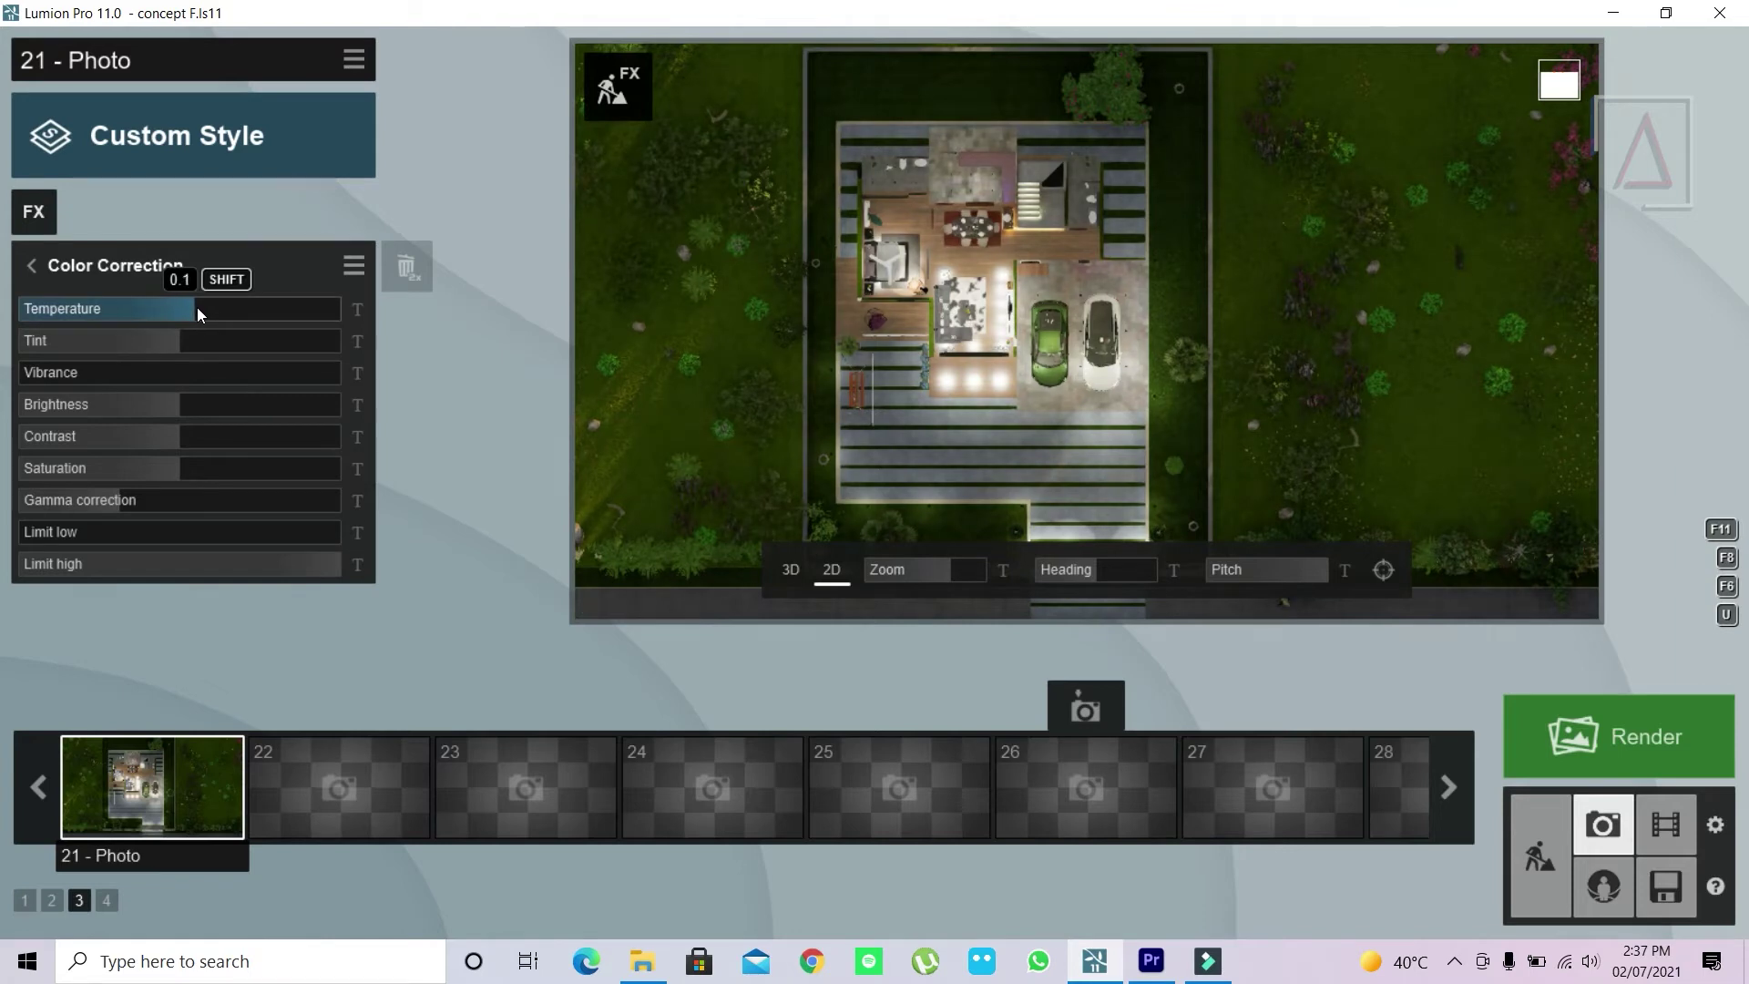
{"action": "left_click", "coordinate": [186, 342]}
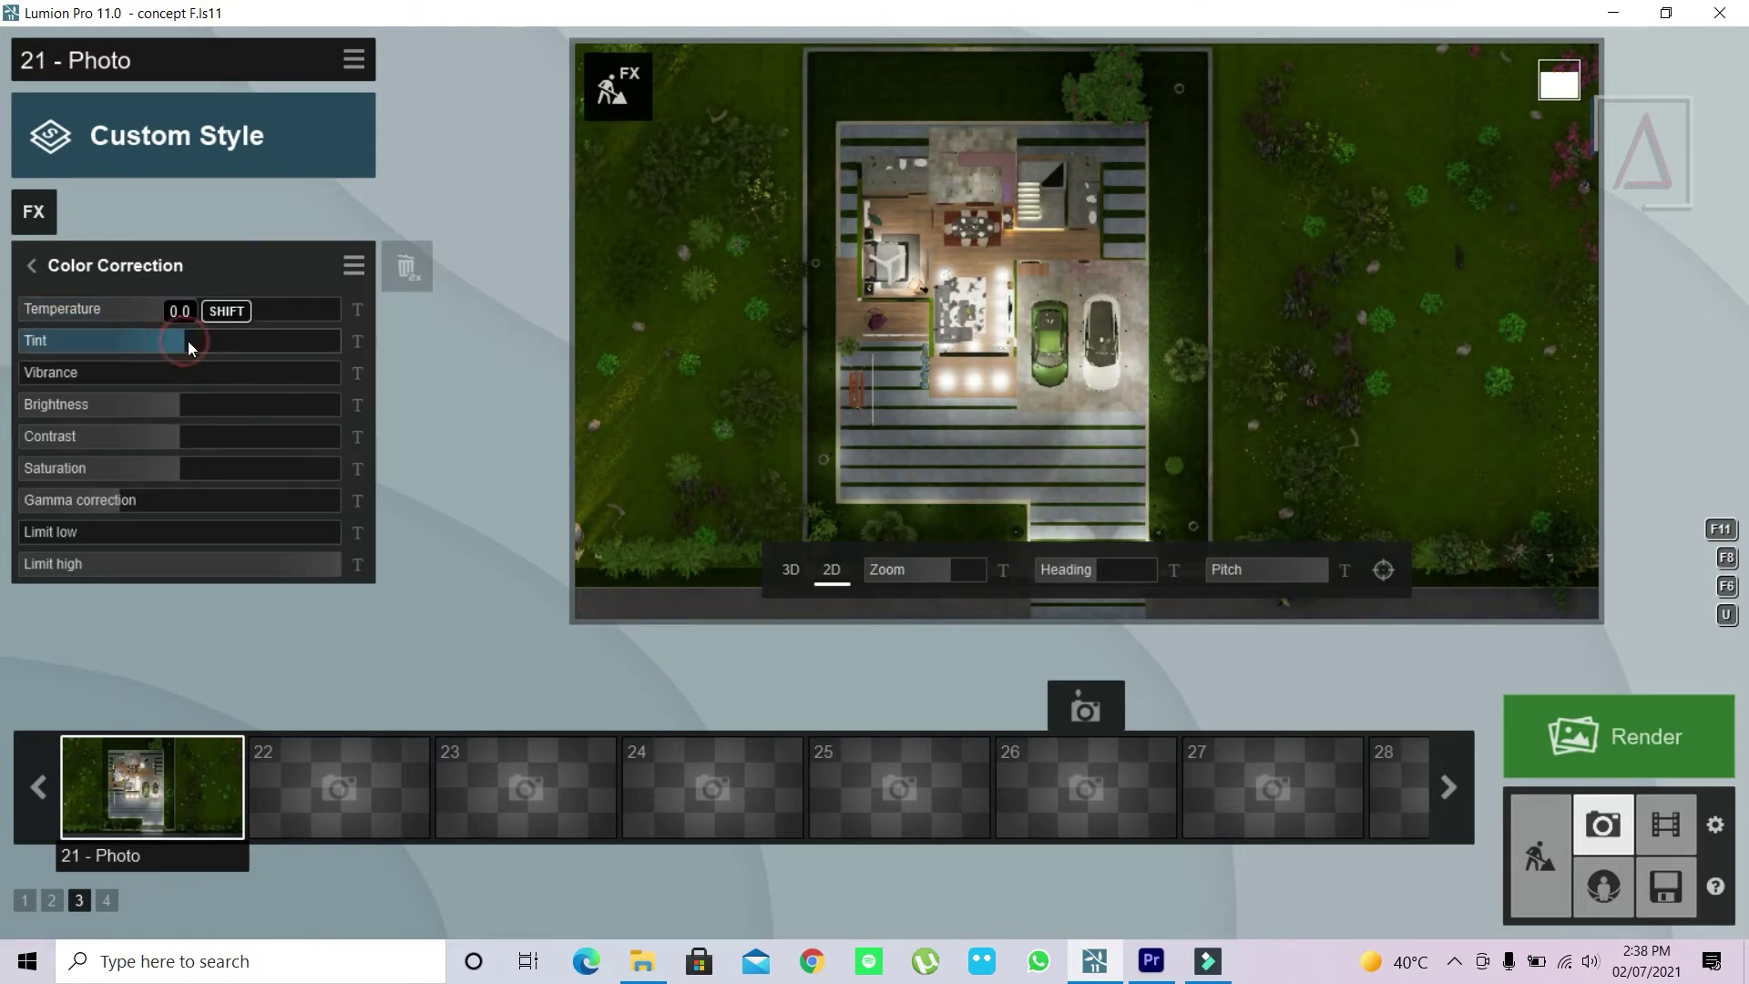
{"action": "left_click", "coordinate": [193, 401]}
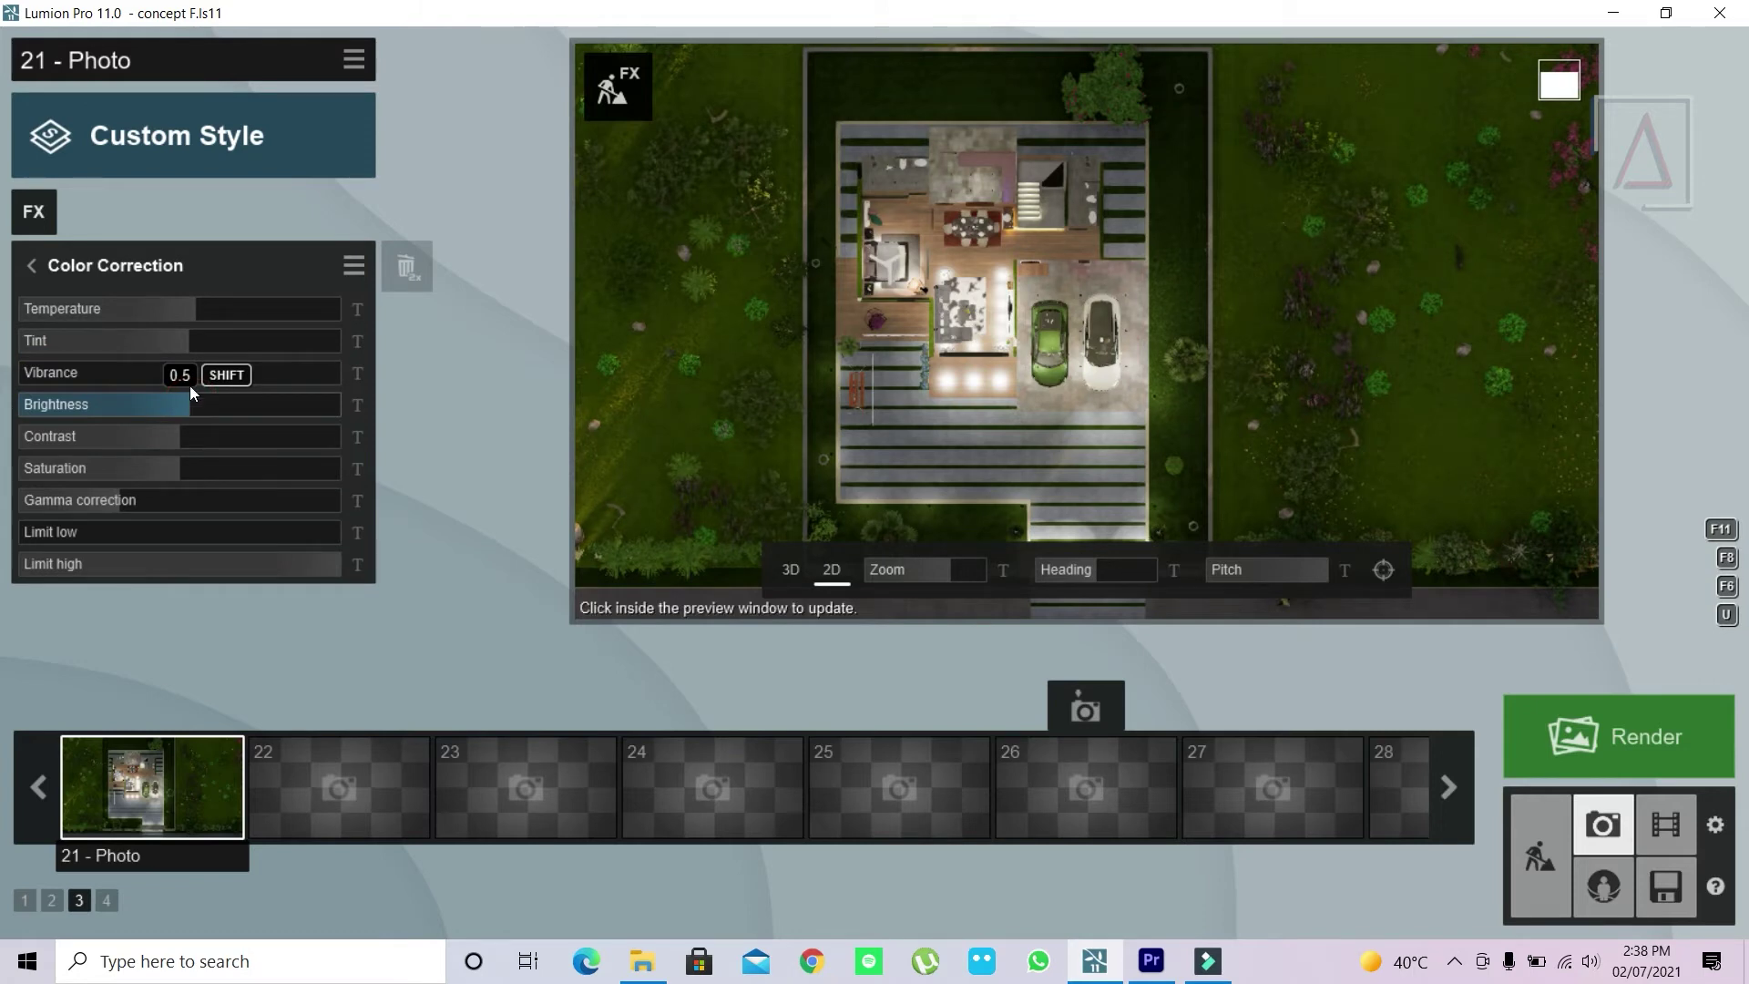
{"action": "left_click", "coordinate": [962, 457]}
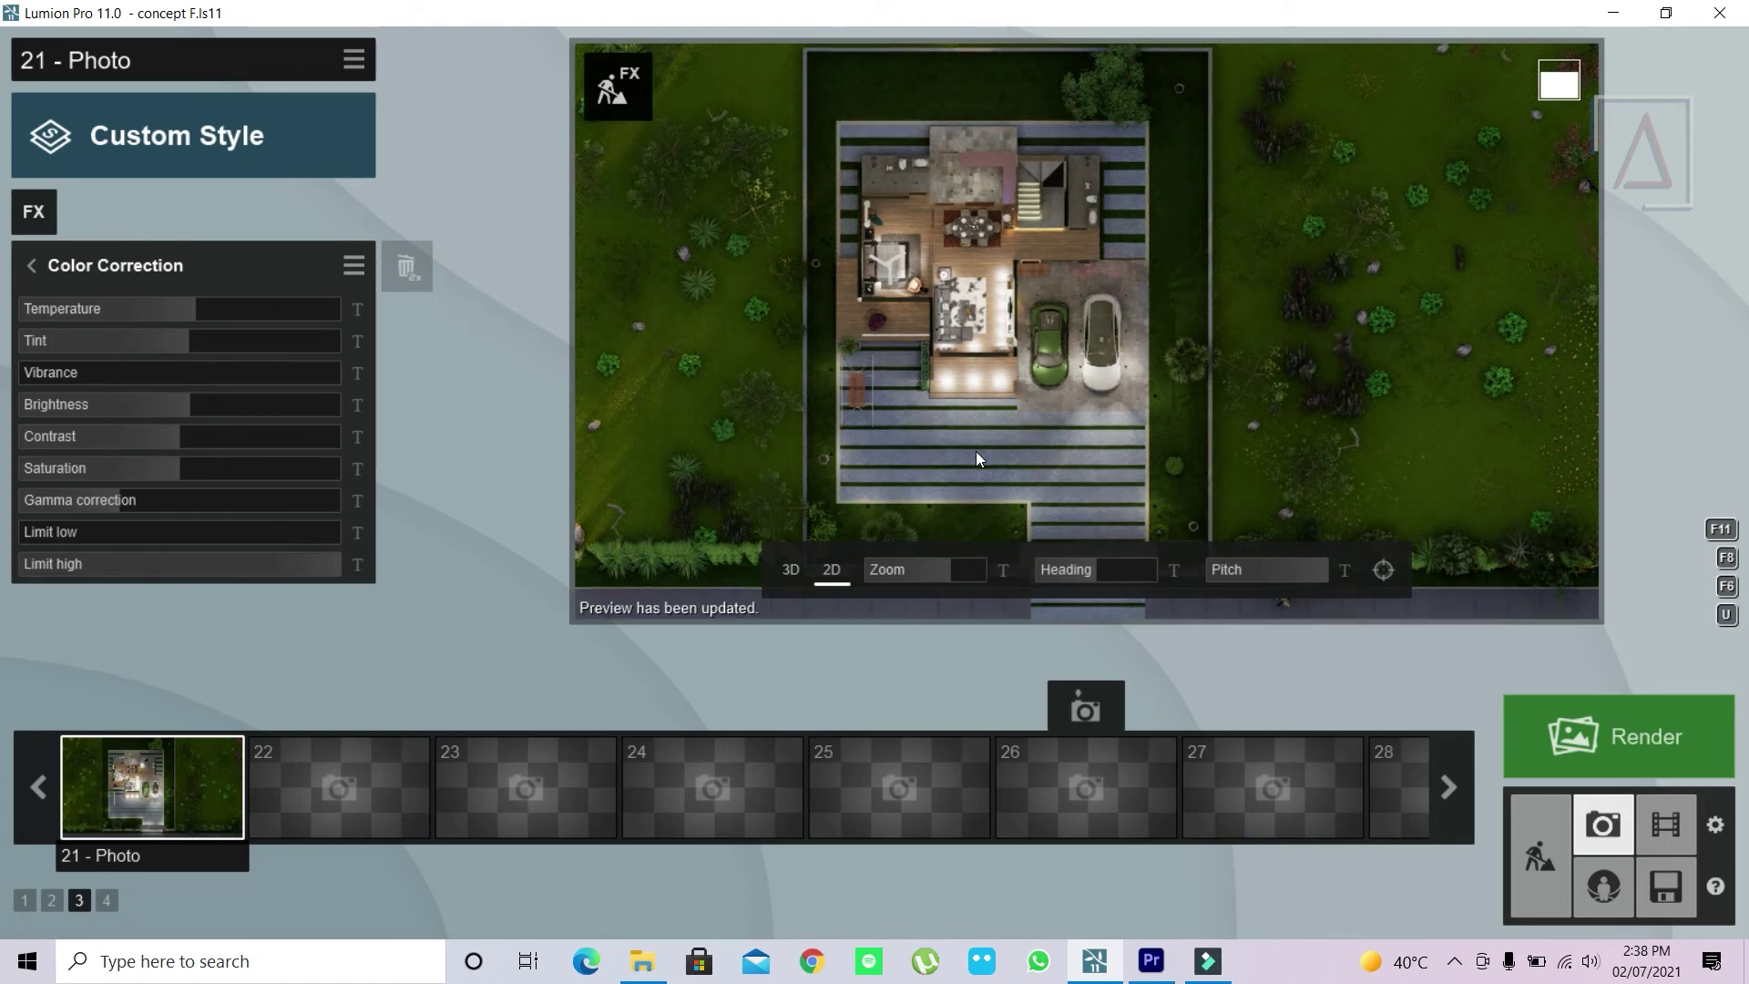
Add a Camera Exposure effect set to about 0.5 and refresh the preview.
{"action": "left_click", "coordinate": [32, 215]}
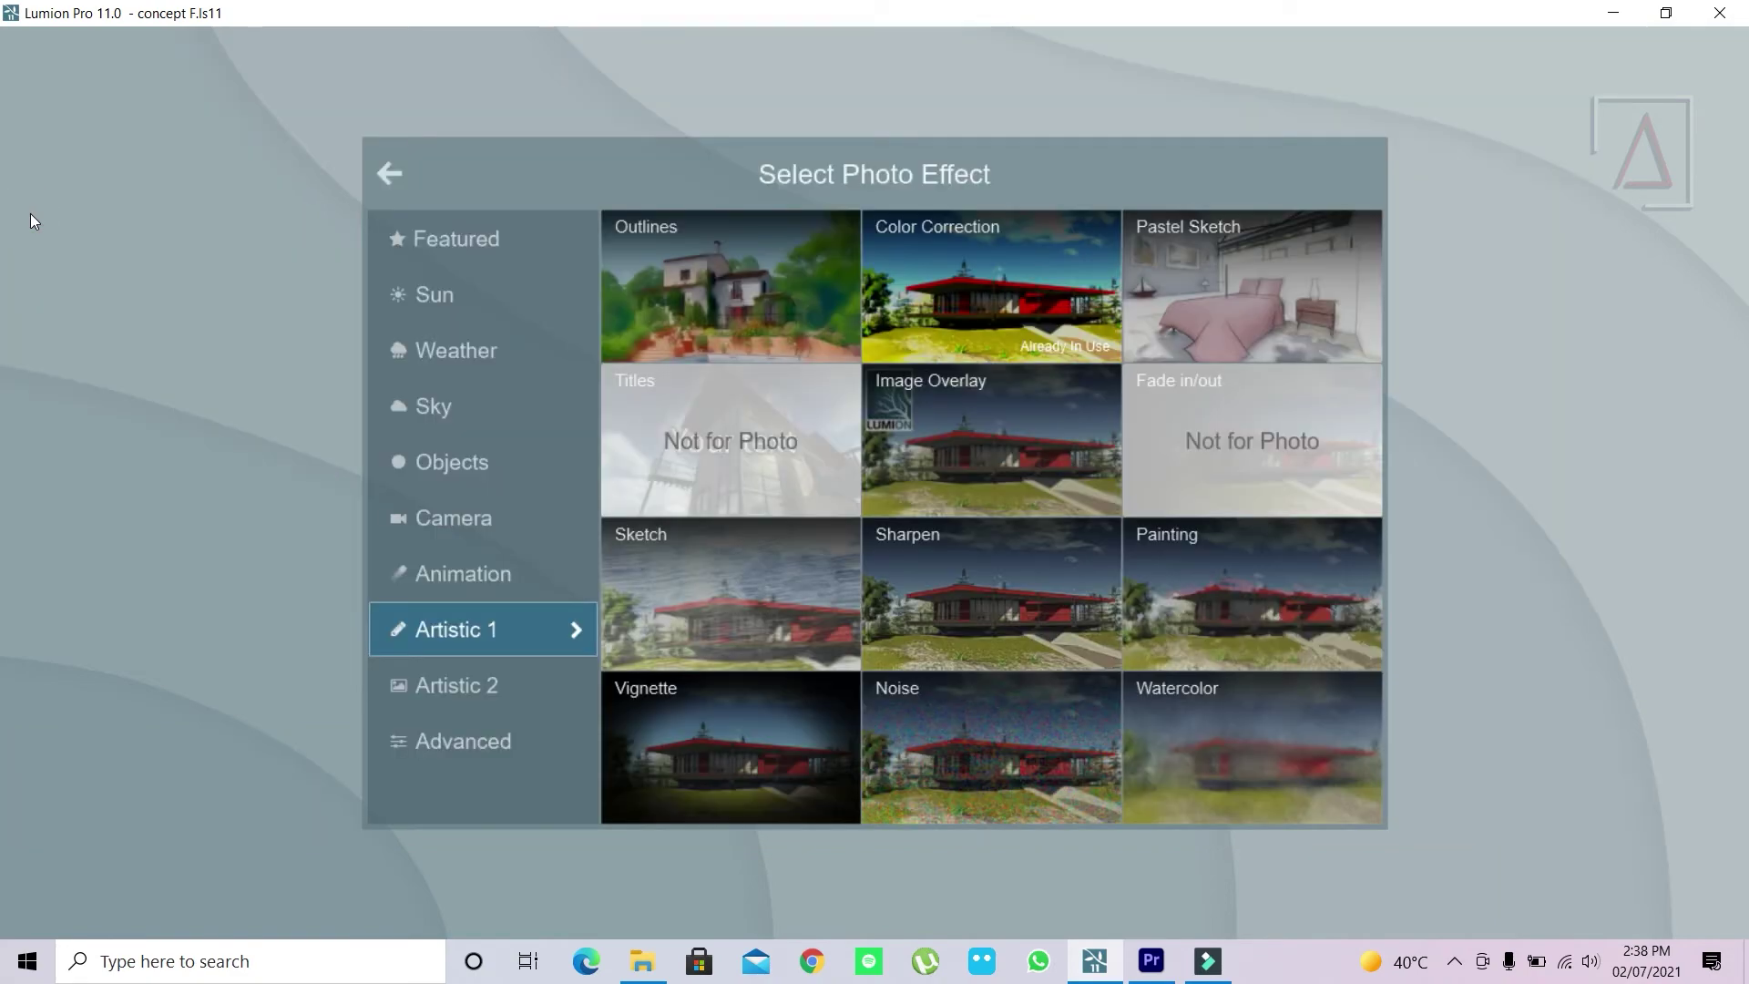
{"action": "left_click", "coordinate": [474, 571]}
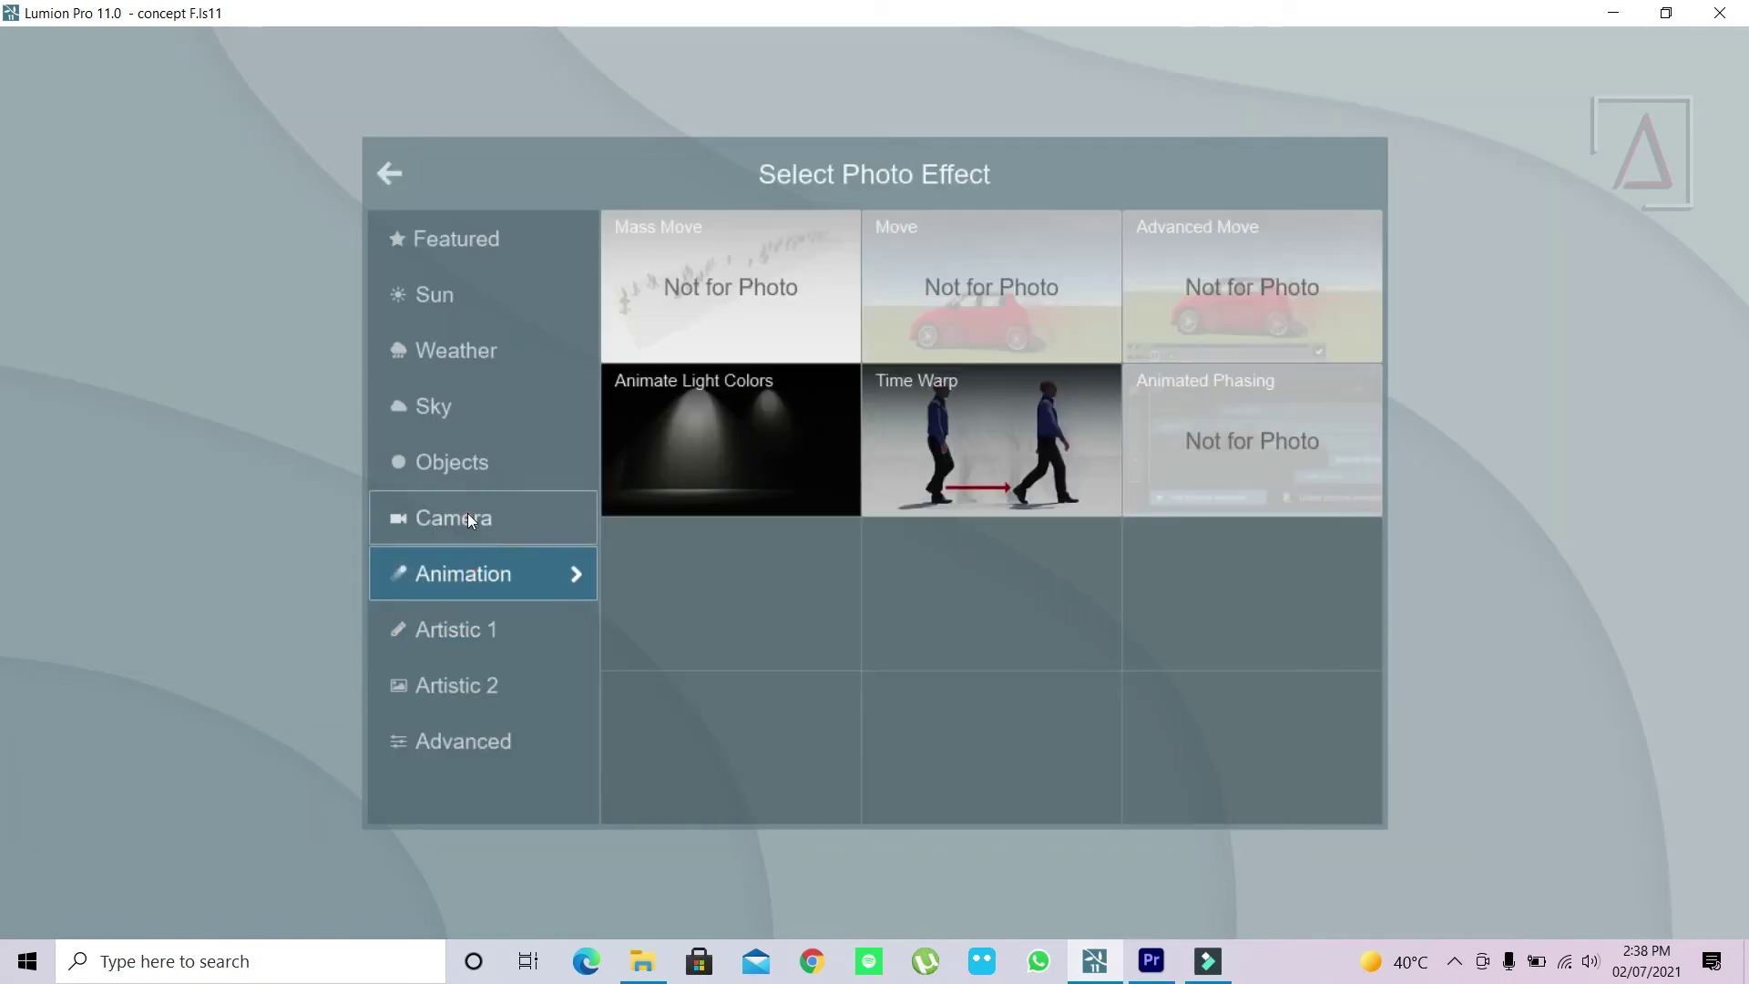
{"action": "left_click", "coordinate": [467, 512]}
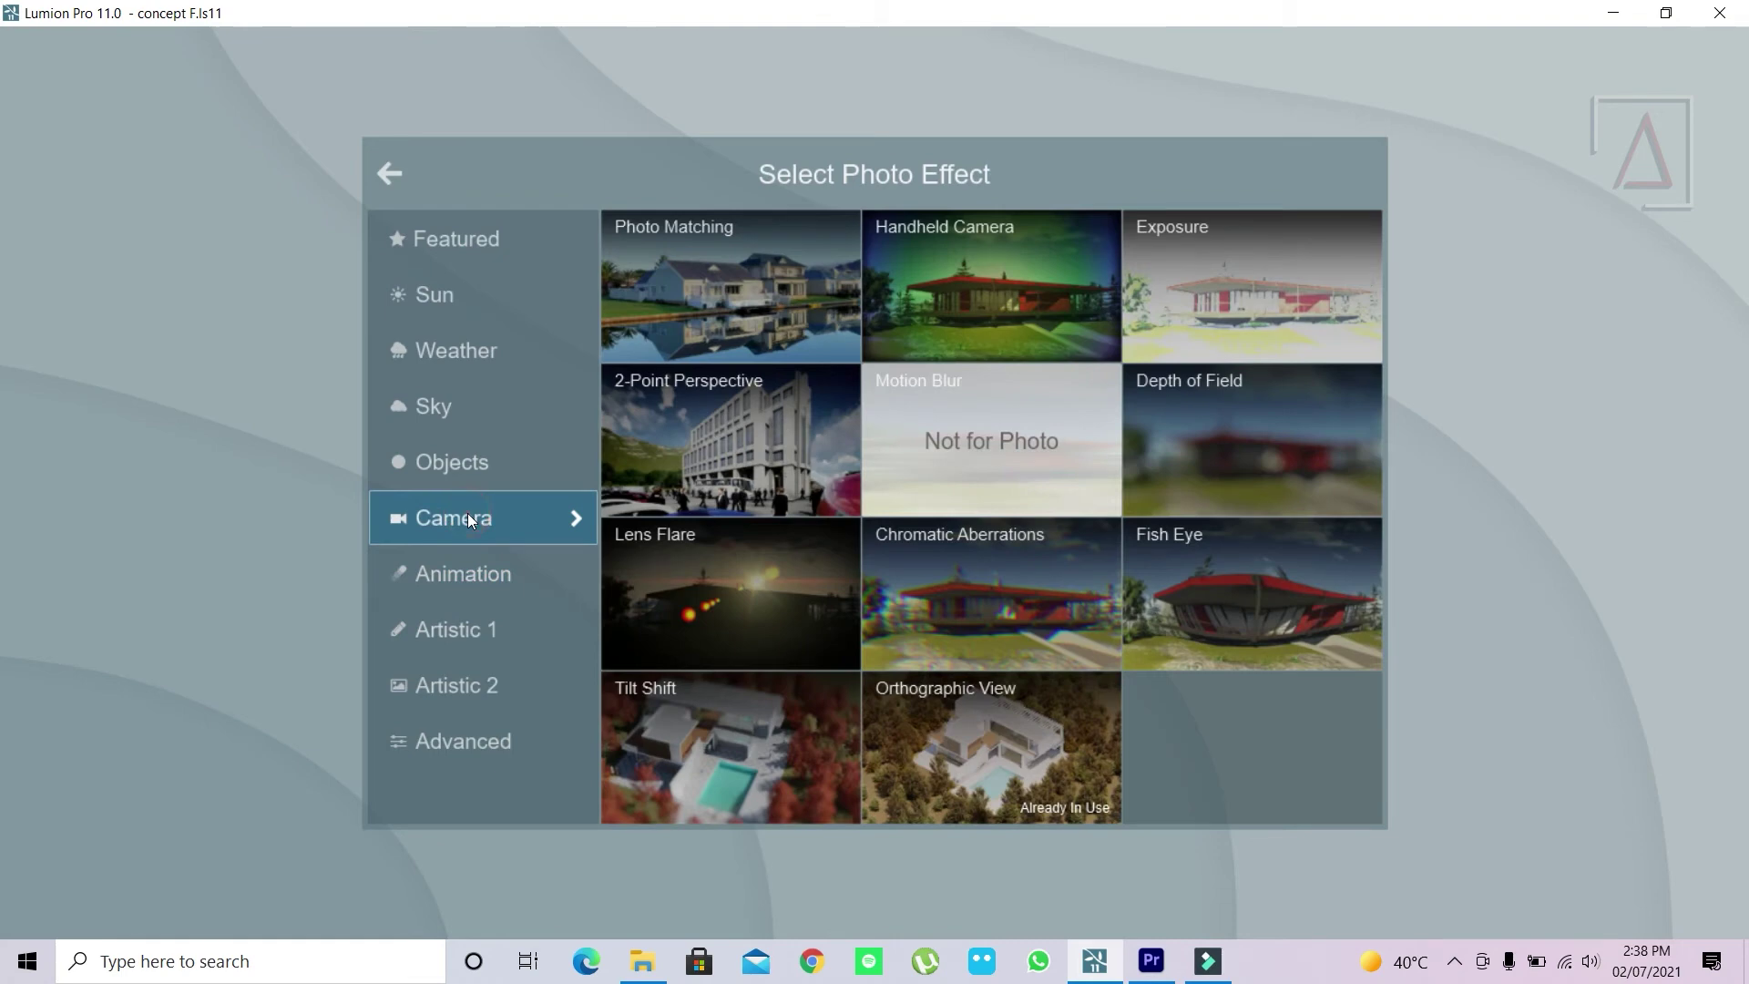
{"action": "left_click", "coordinate": [1262, 328]}
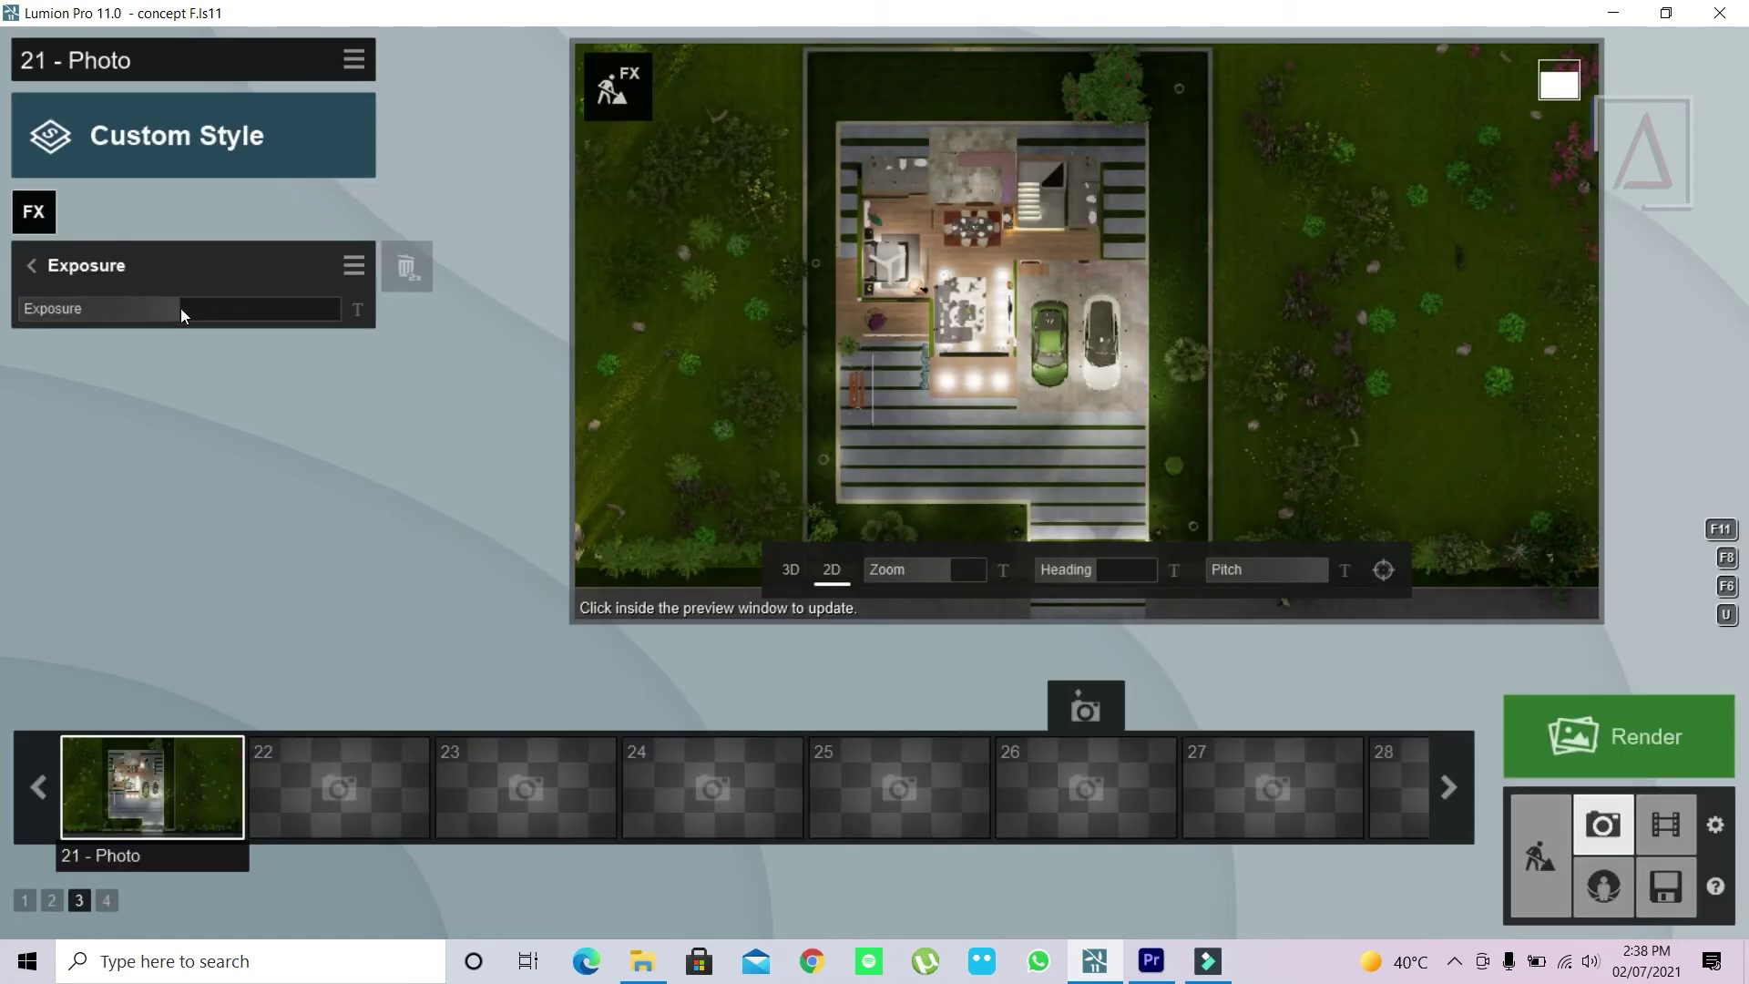
{"action": "left_click_drag", "start_coordinate": [183, 309], "coordinate": [191, 309]}
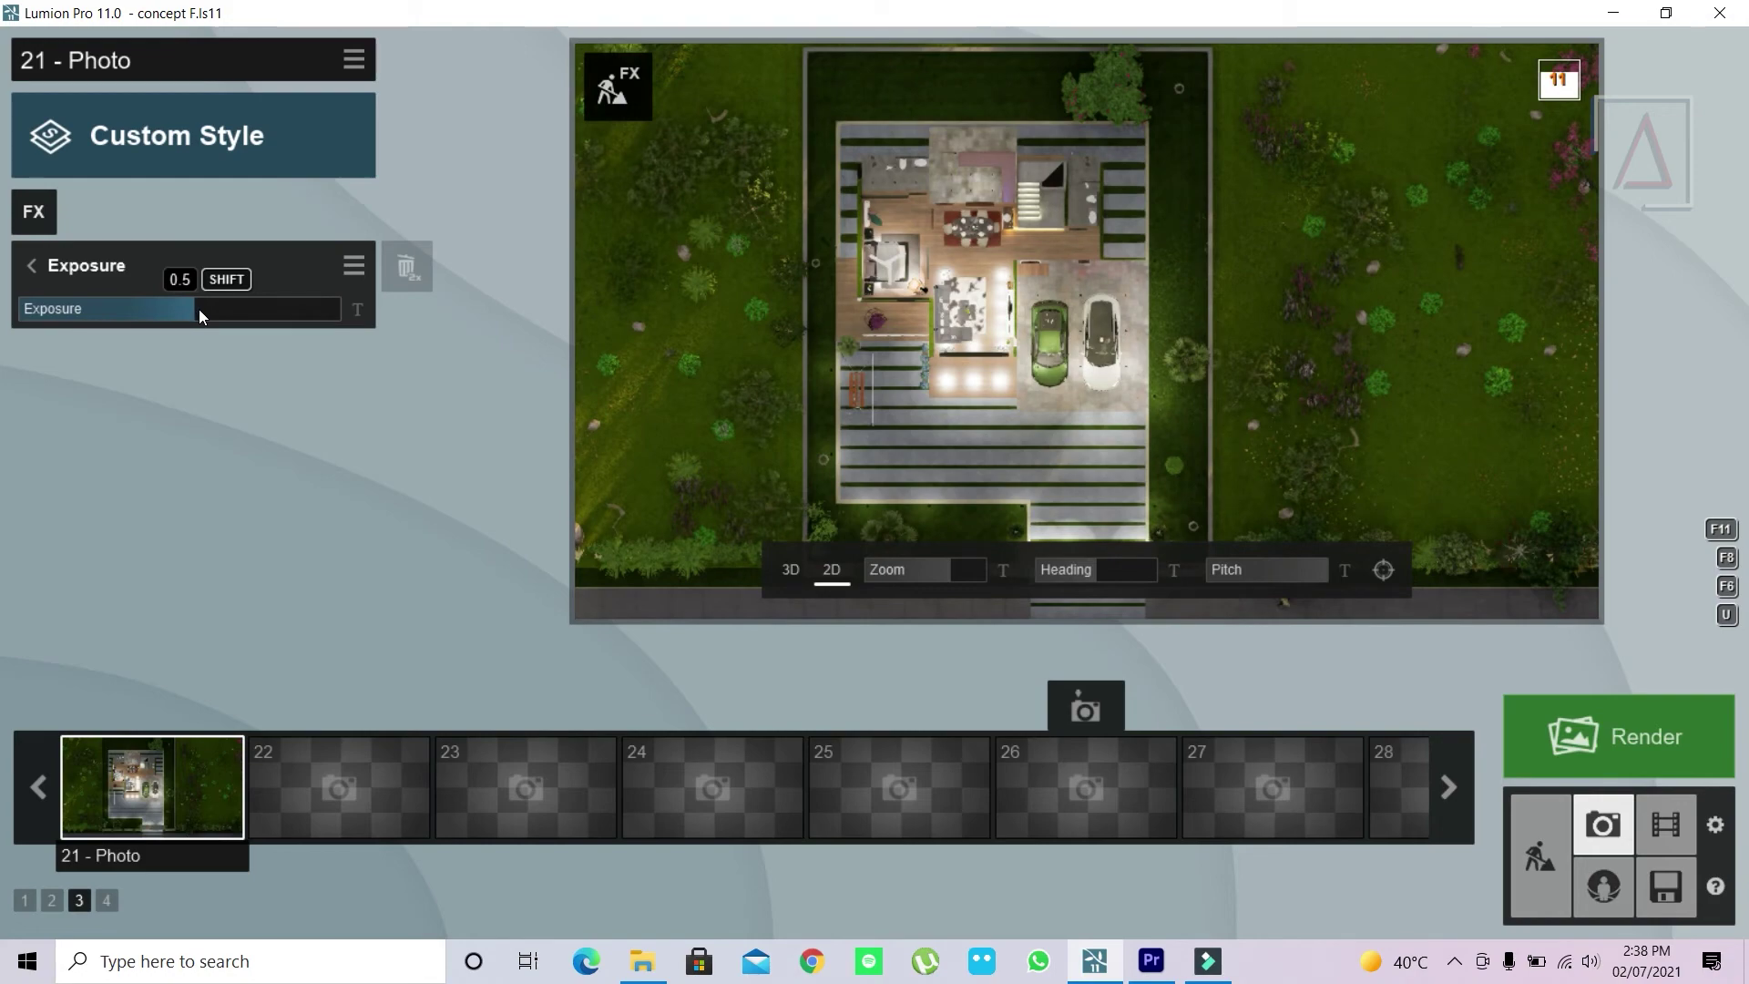
{"action": "left_click", "coordinate": [959, 249]}
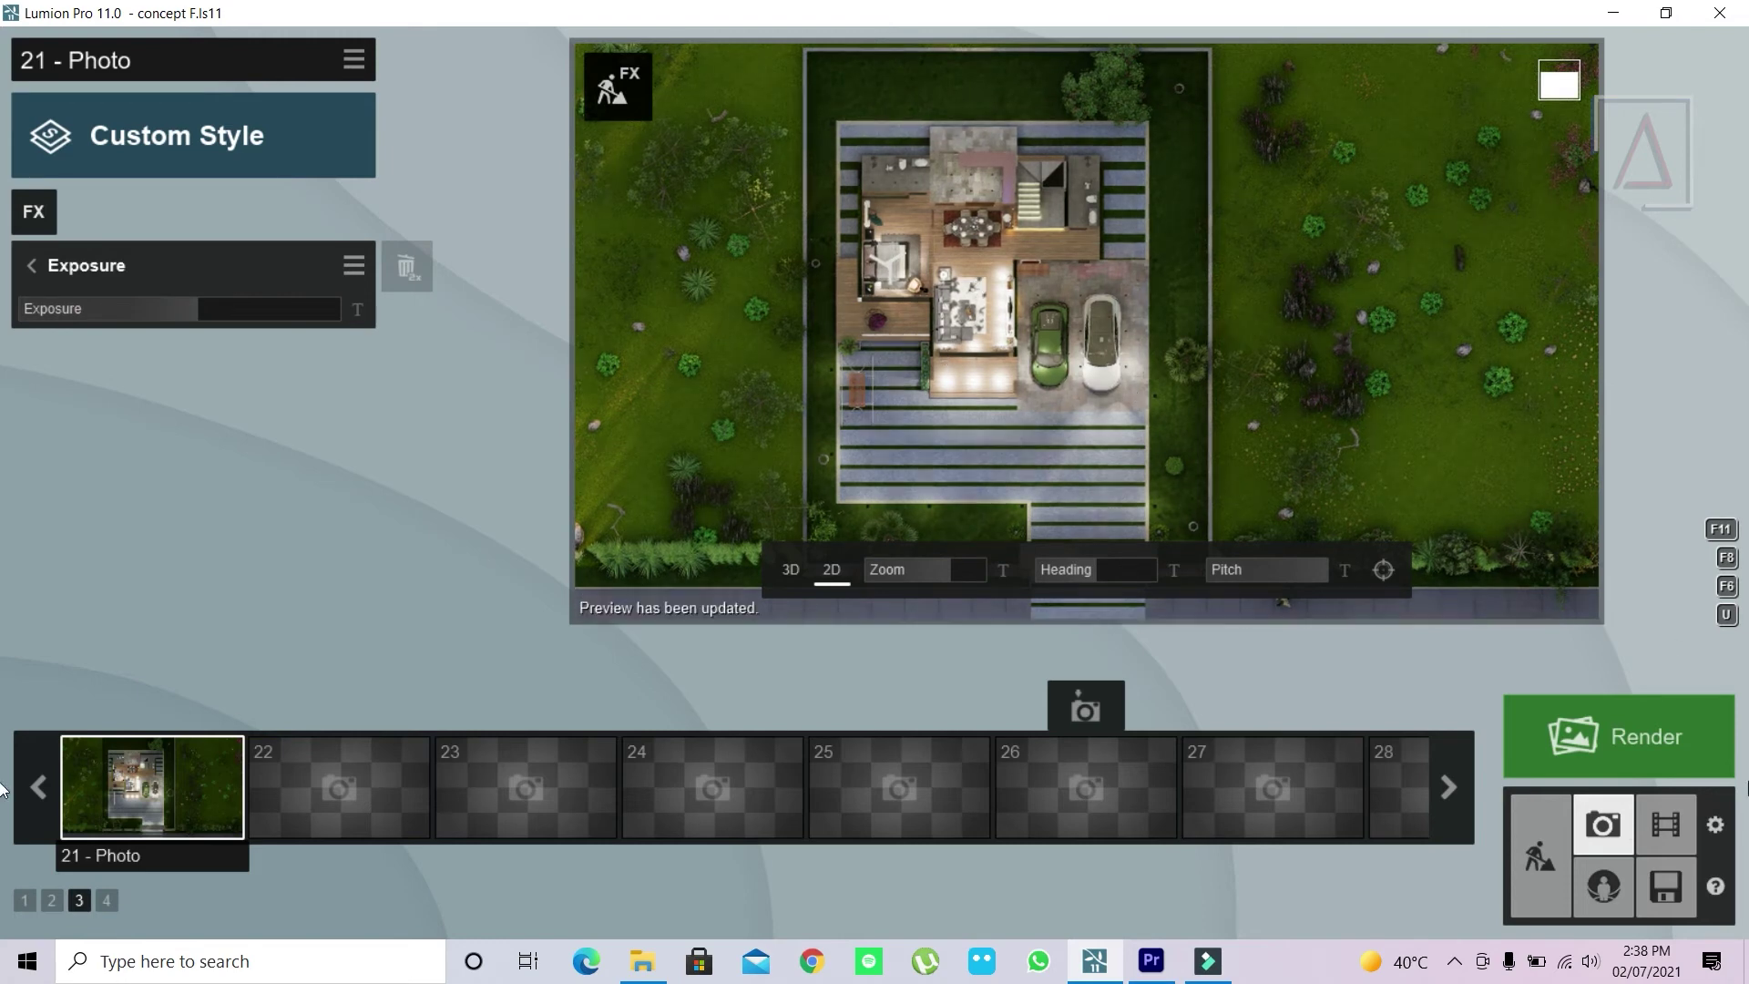
Render the current shot at Desktop 1920x1080, saving it to the Desktop as 1.
{"action": "left_click", "coordinate": [1599, 734]}
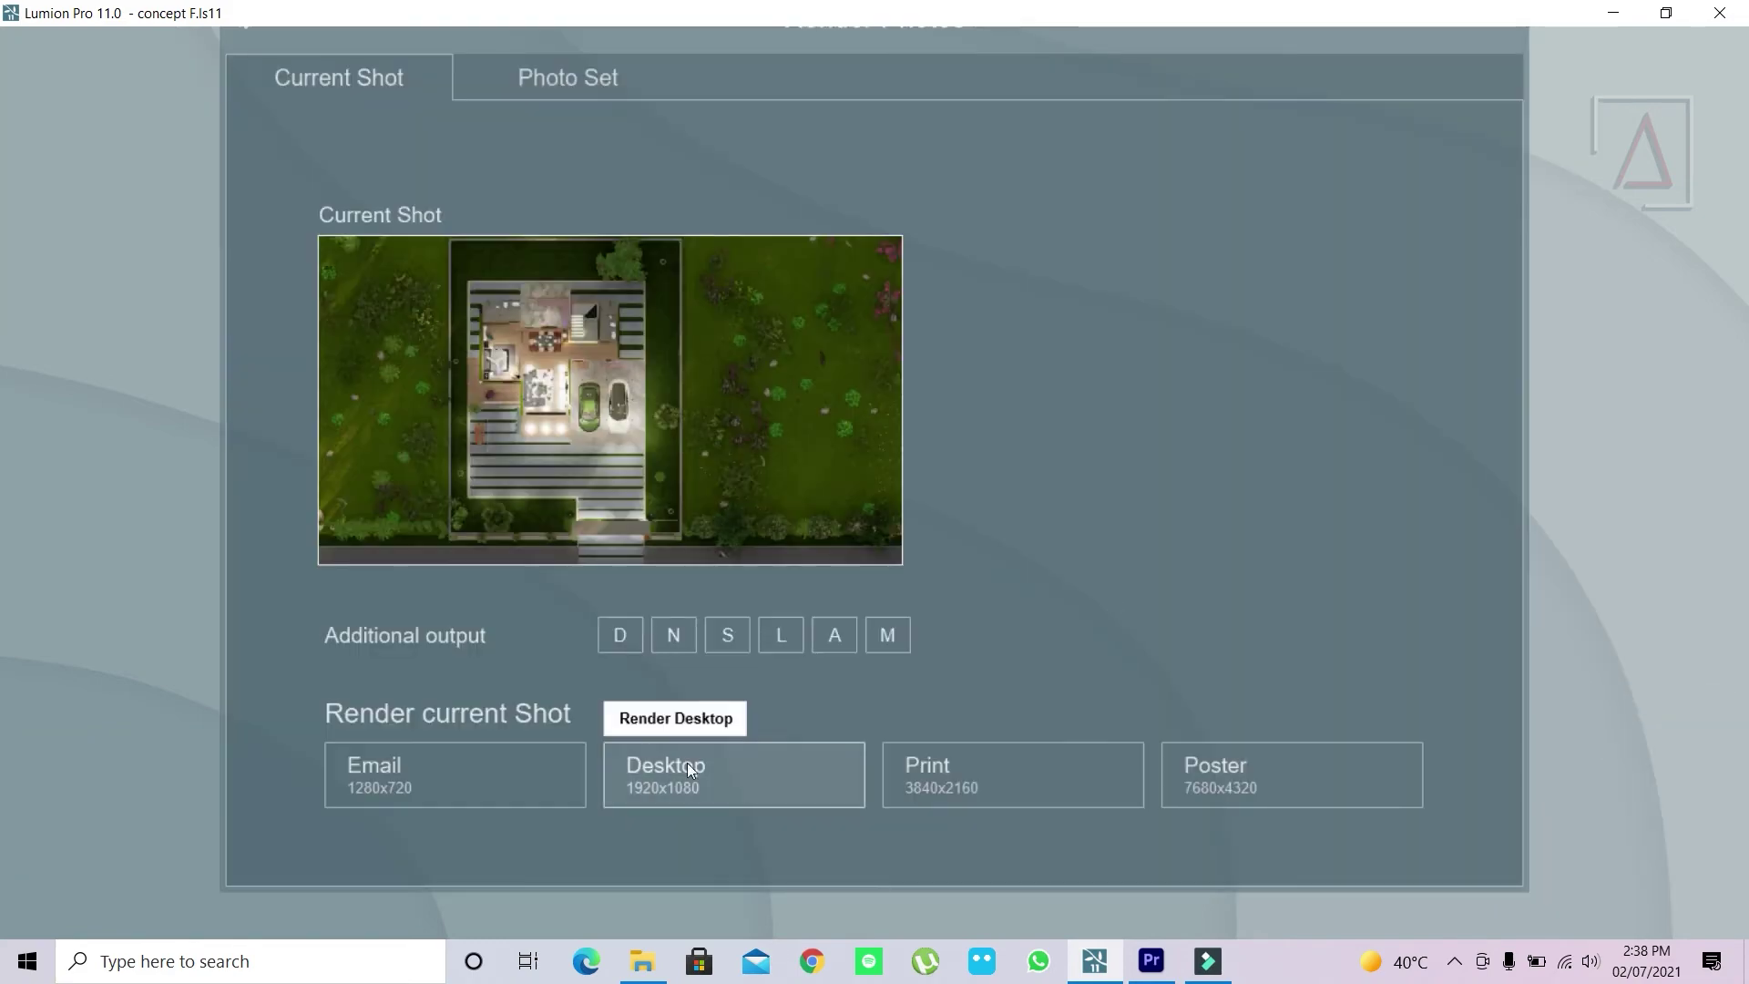
{"action": "left_click", "coordinate": [728, 774]}
{"action": "scroll", "coordinate": [109, 273], "scroll_direction": "up", "scroll_amount": 2}
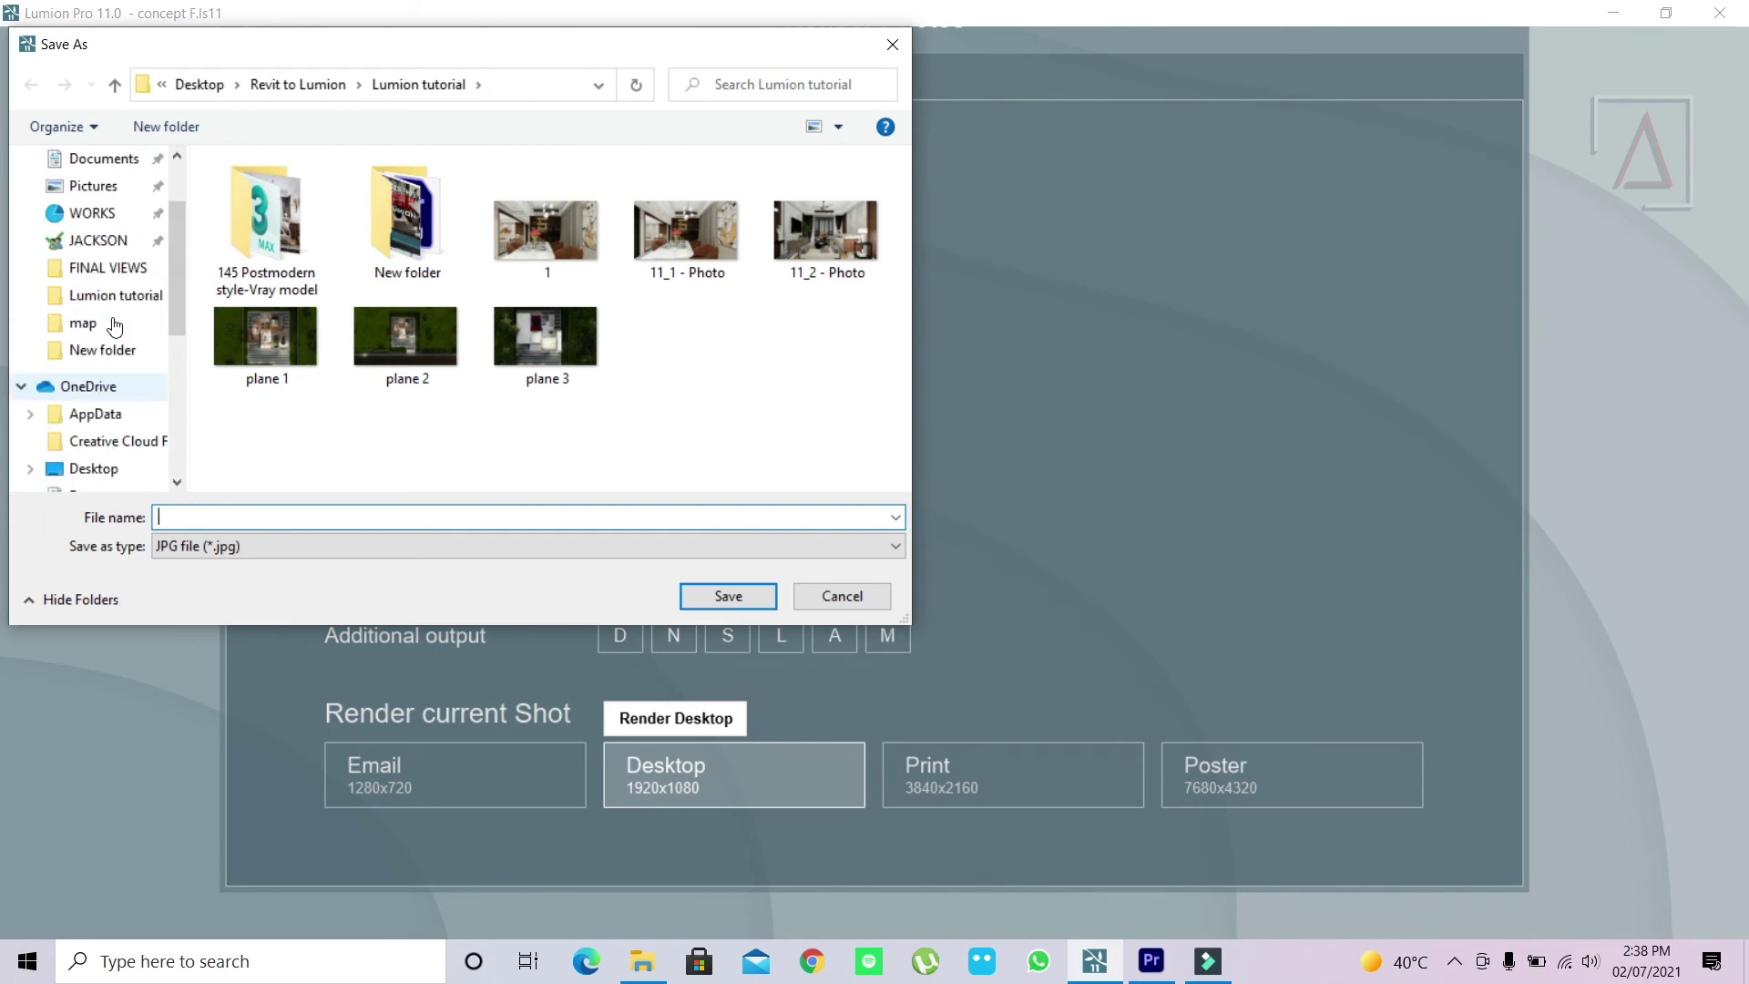
{"action": "scroll", "coordinate": [109, 292], "scroll_direction": "up", "scroll_amount": 1}
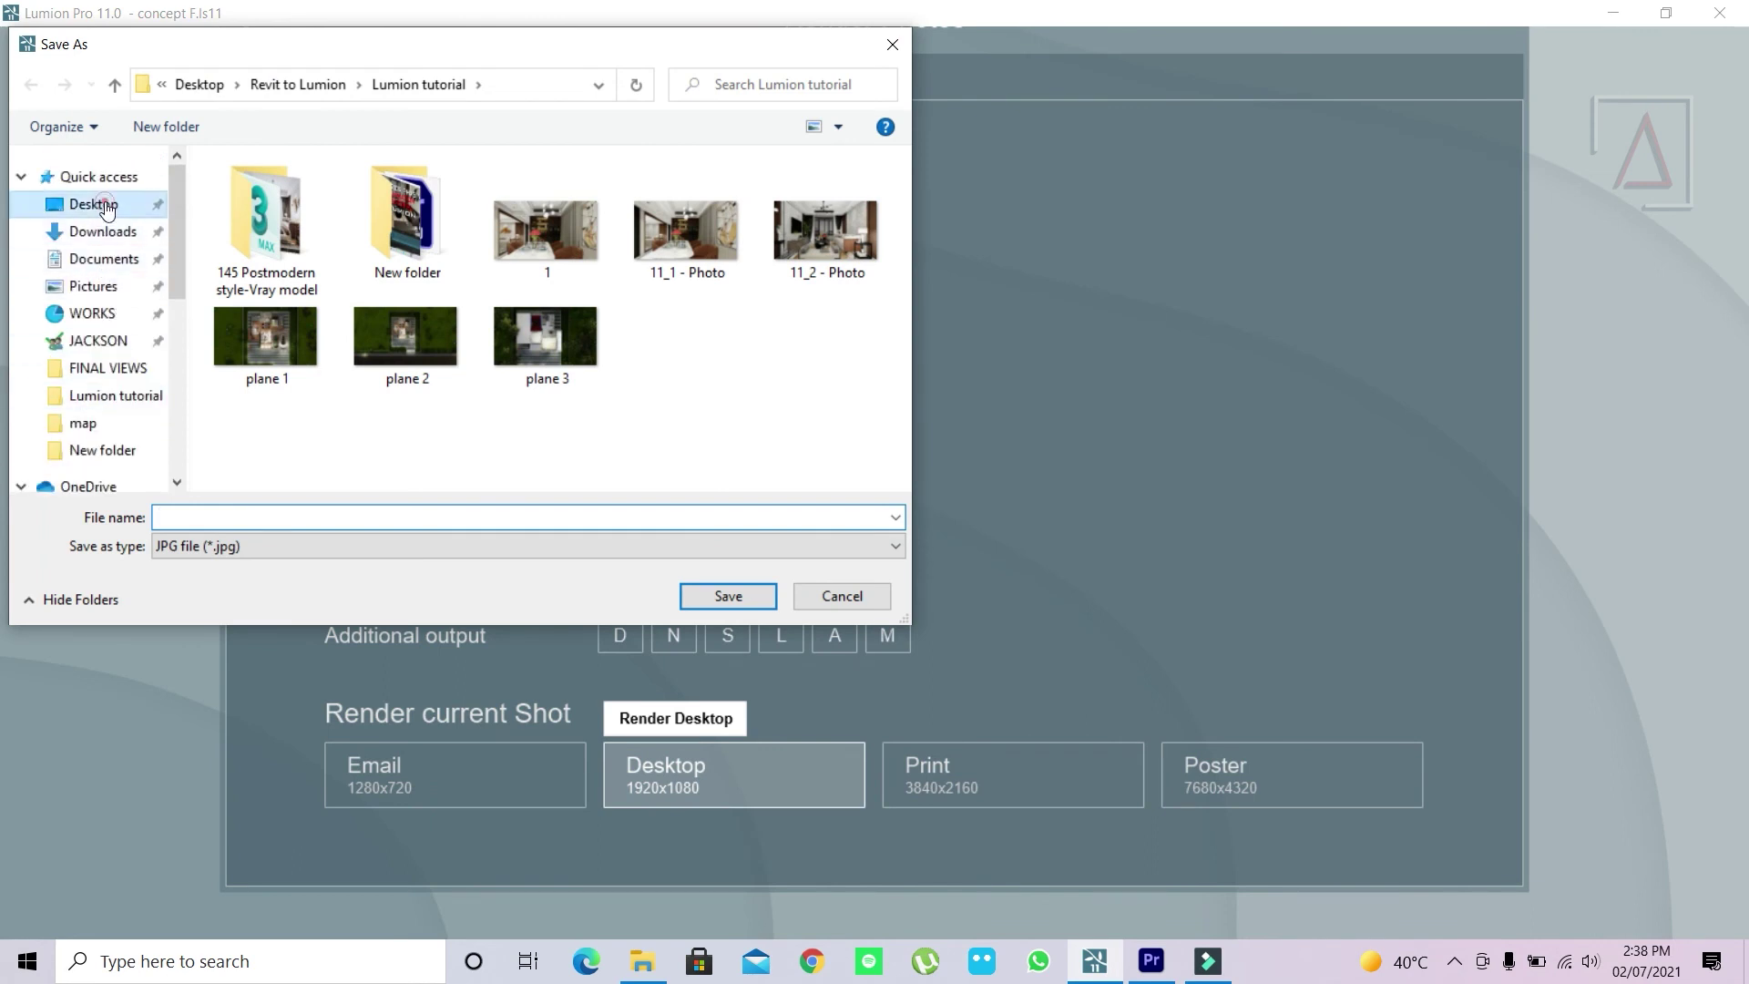
{"action": "left_click", "coordinate": [92, 204]}
{"action": "left_click", "coordinate": [371, 515]}
{"action": "type", "text": "1"}
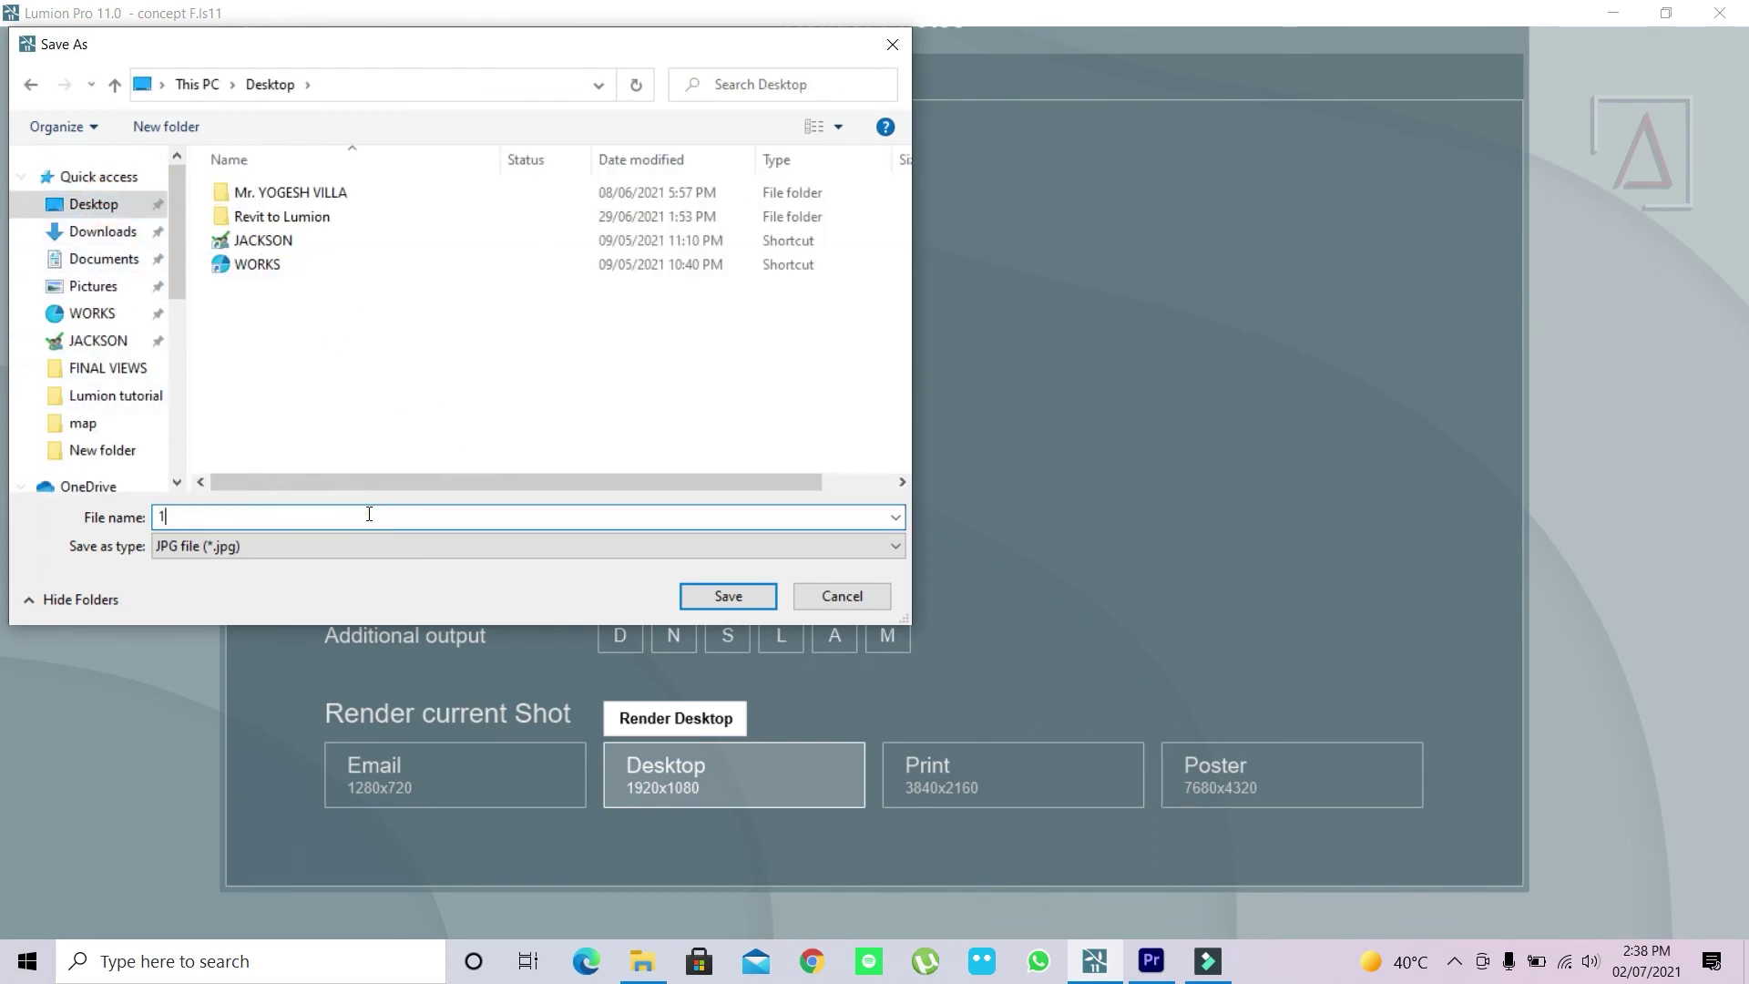
{"action": "left_click", "coordinate": [707, 597]}
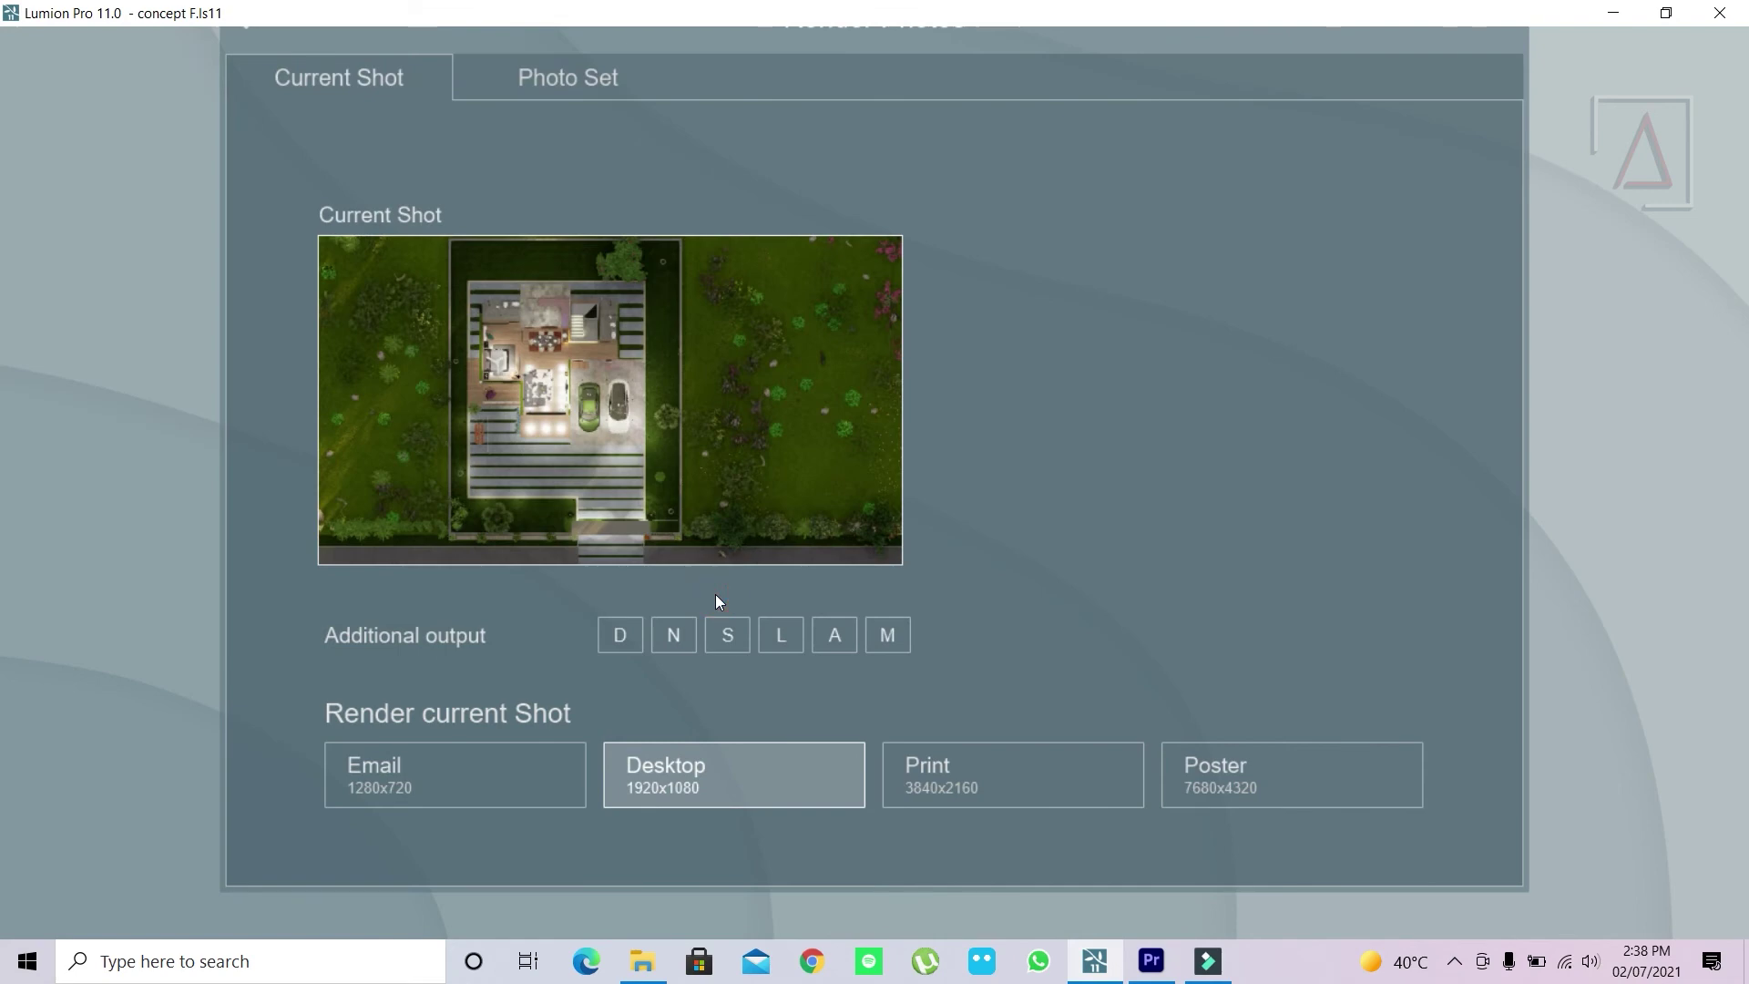